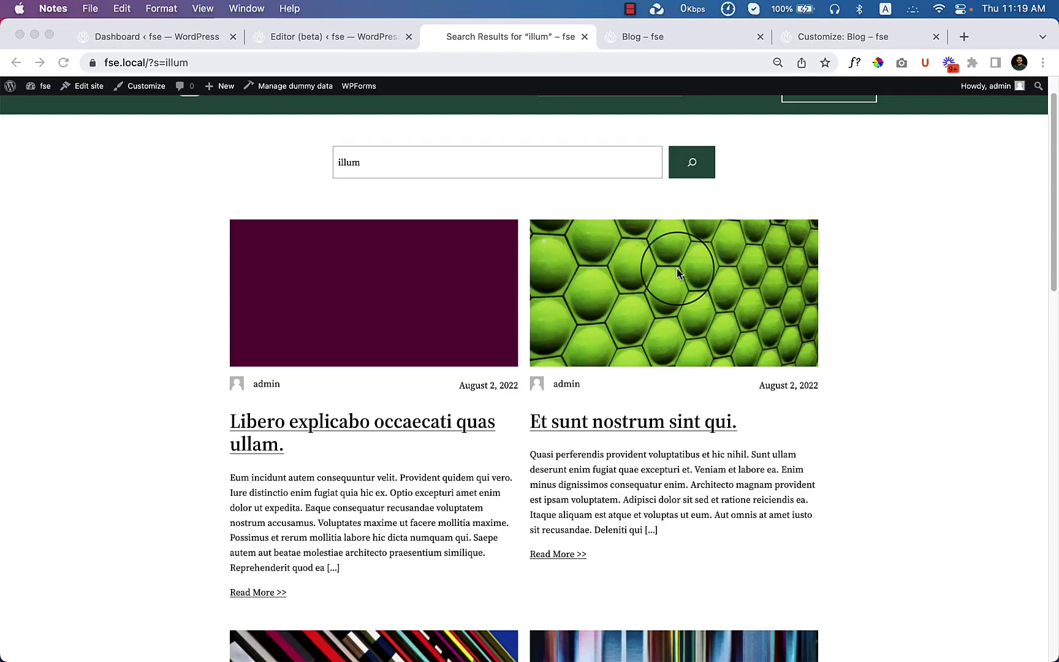
Open the post 'Libero explicabo occaecati quas ullam.' from the live site's Blog page
{"action": "scroll", "coordinate": [813, 407], "scroll_direction": "down", "scroll_amount": 10}
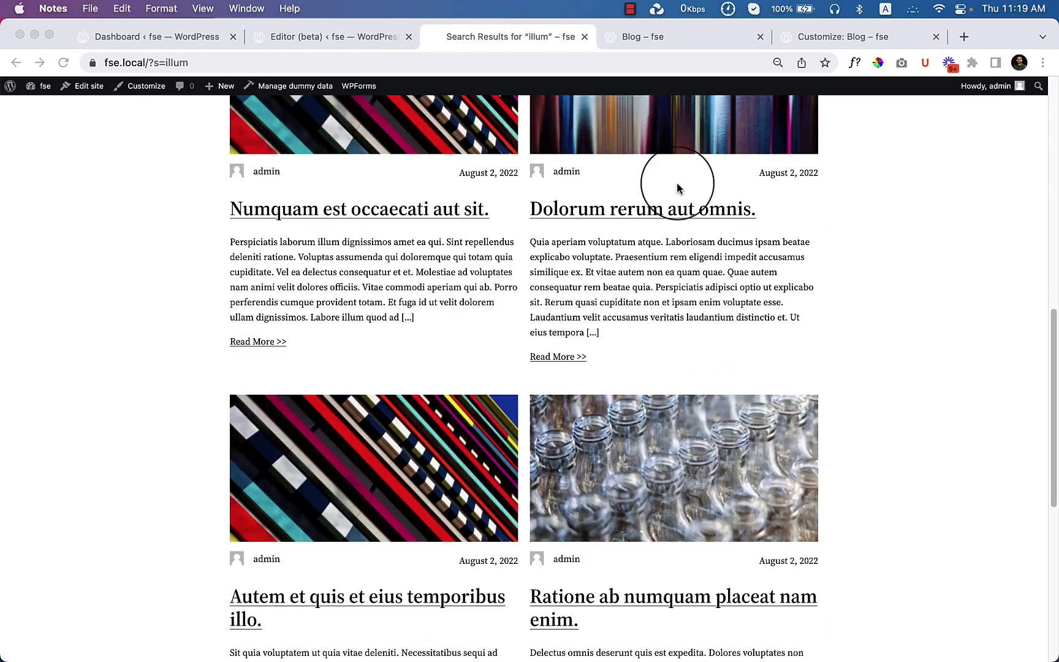
{"action": "scroll", "coordinate": [658, 150], "scroll_direction": "up", "scroll_amount": 3}
{"action": "scroll", "coordinate": [658, 149], "scroll_direction": "up", "scroll_amount": 15}
{"action": "left_click", "coordinate": [650, 38]}
{"action": "scroll", "coordinate": [485, 177], "scroll_direction": "up", "scroll_amount": 5}
{"action": "scroll", "coordinate": [445, 360], "scroll_direction": "down", "scroll_amount": 4}
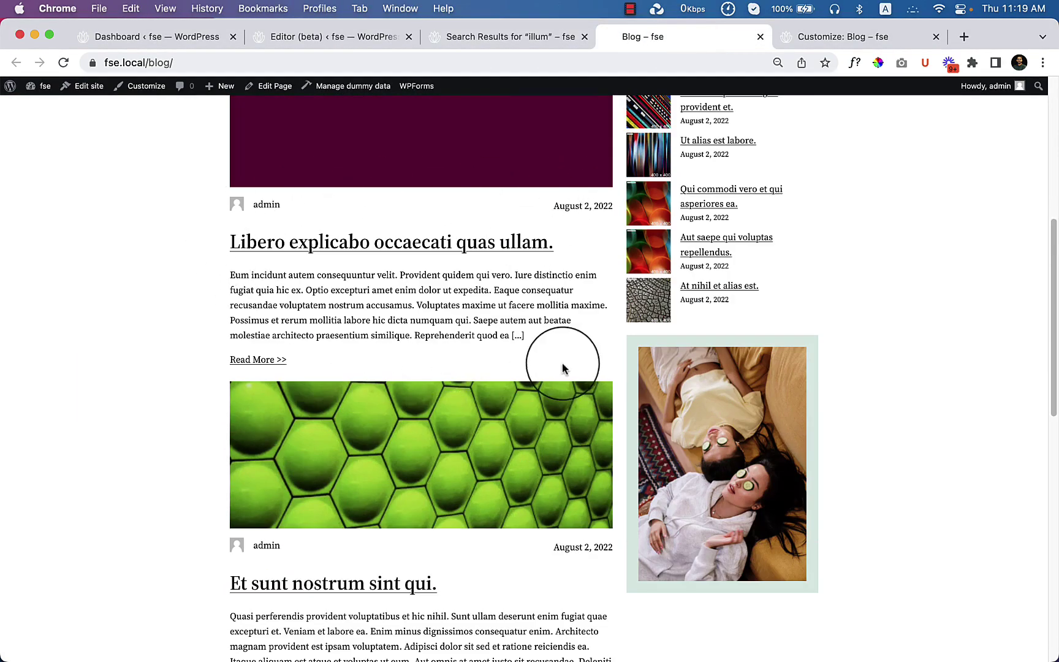
{"action": "left_click", "coordinate": [279, 243]}
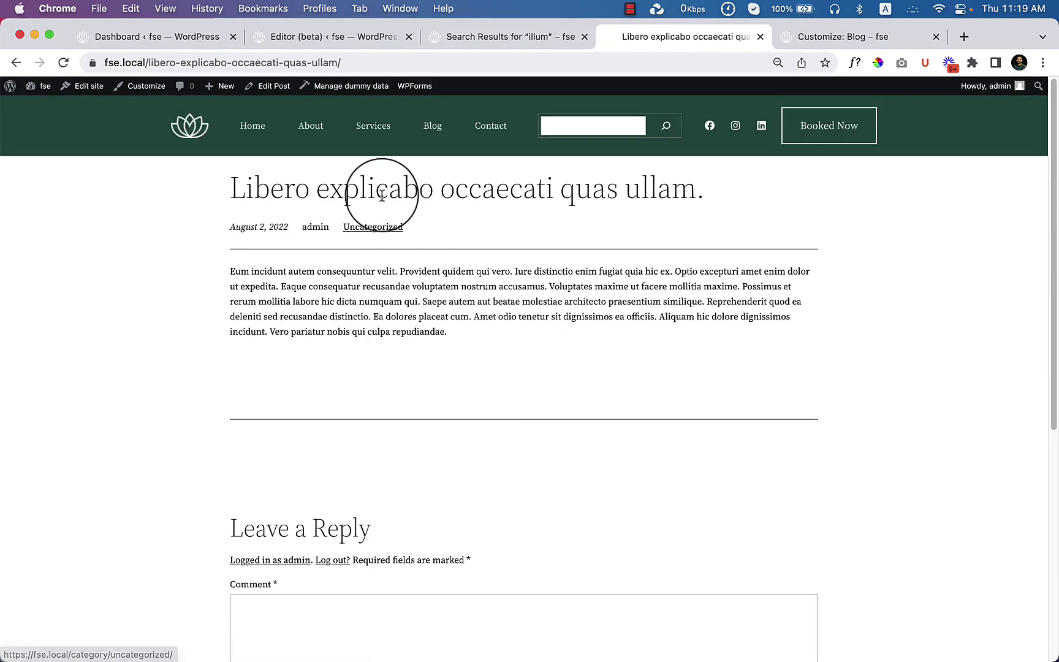
Open the post's Uncategorized category archive and scroll through it
{"action": "left_click", "coordinate": [374, 228]}
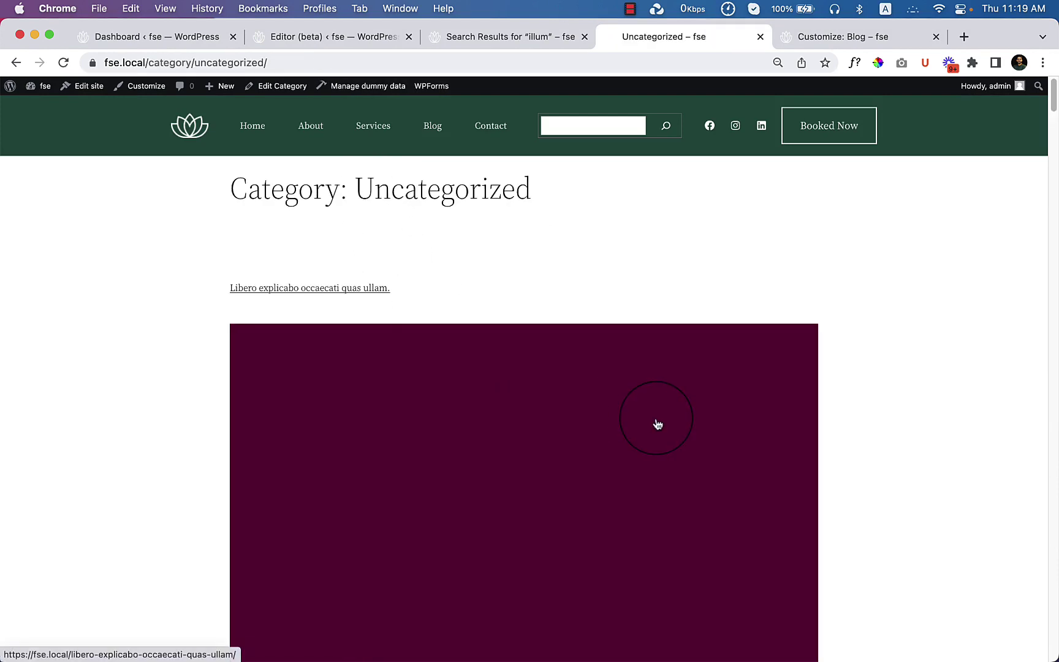
{"action": "scroll", "coordinate": [656, 423], "scroll_direction": "down", "scroll_amount": 20}
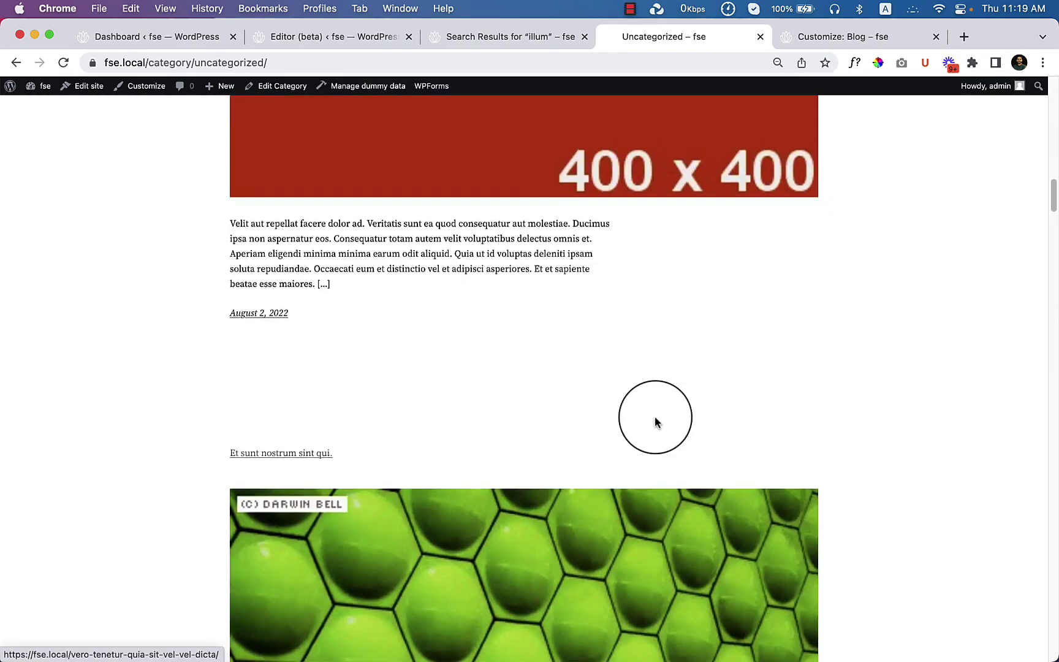
{"action": "scroll", "coordinate": [493, 337], "scroll_direction": "up", "scroll_amount": 20}
From the Dashboard, add a post category named Travel under Posts > Categories
{"action": "left_click", "coordinate": [162, 37]}
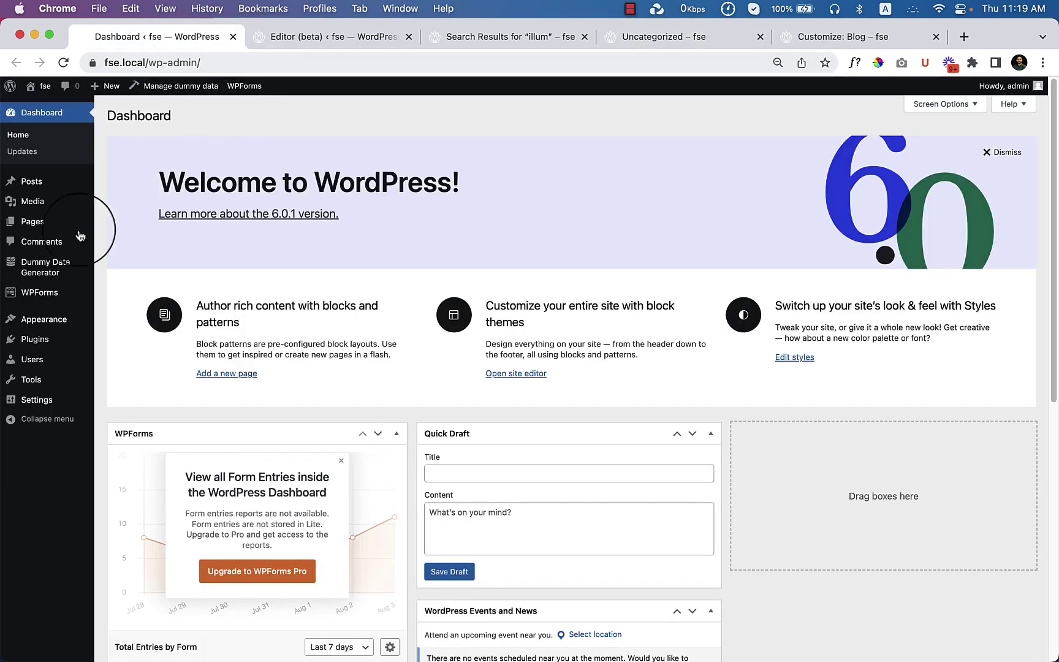
{"action": "mouse_move", "coordinate": [95, 188]}
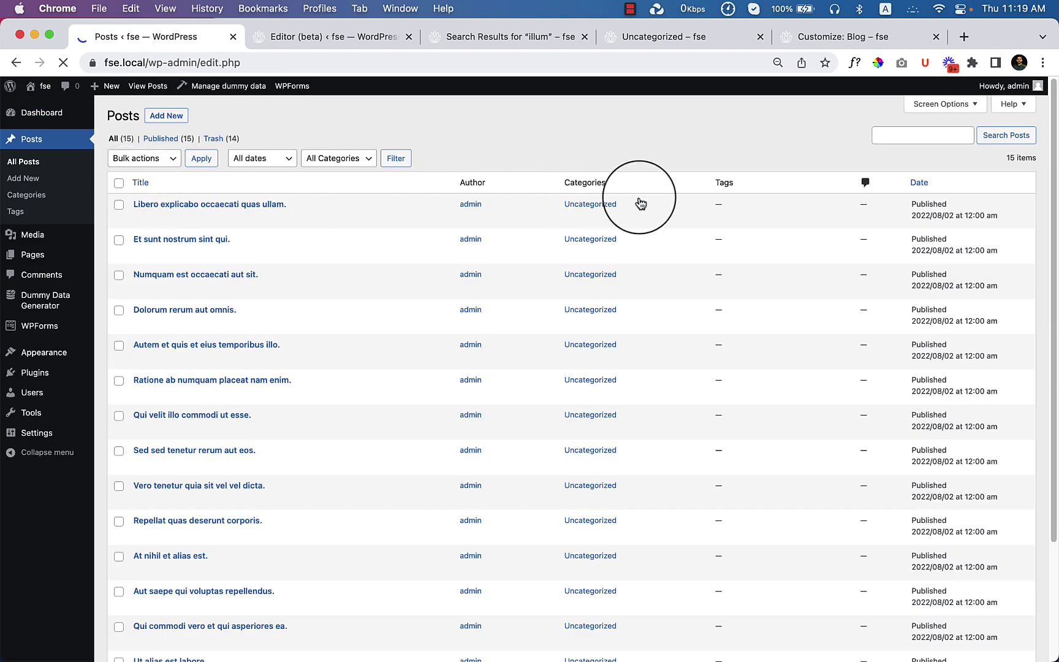
{"action": "scroll", "coordinate": [594, 428], "scroll_direction": "down", "scroll_amount": 5}
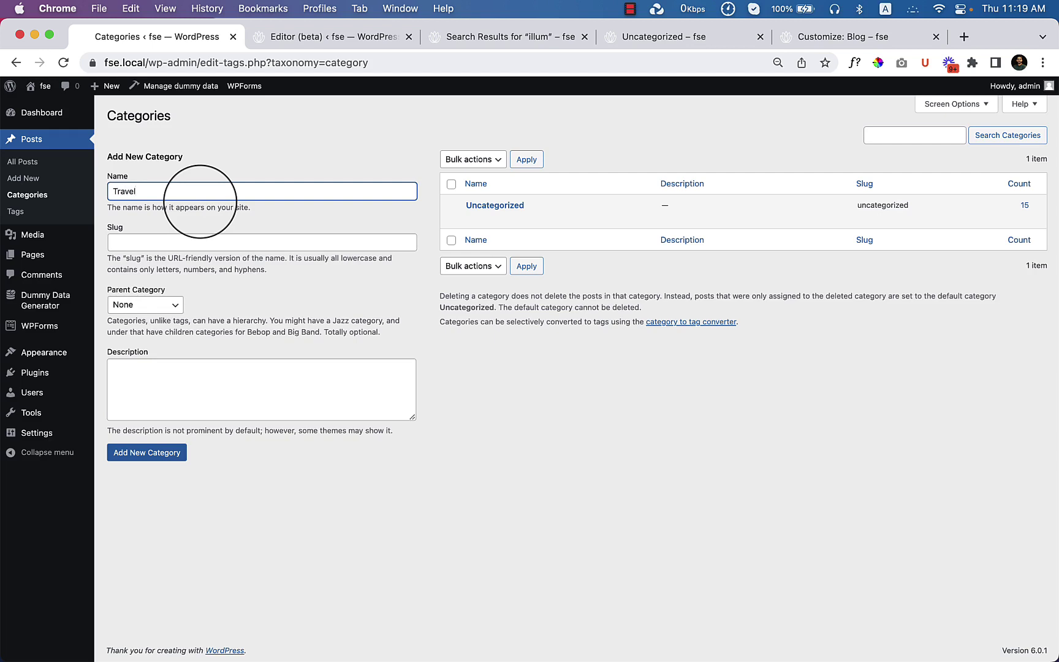
{"action": "left_click", "coordinate": [309, 317]}
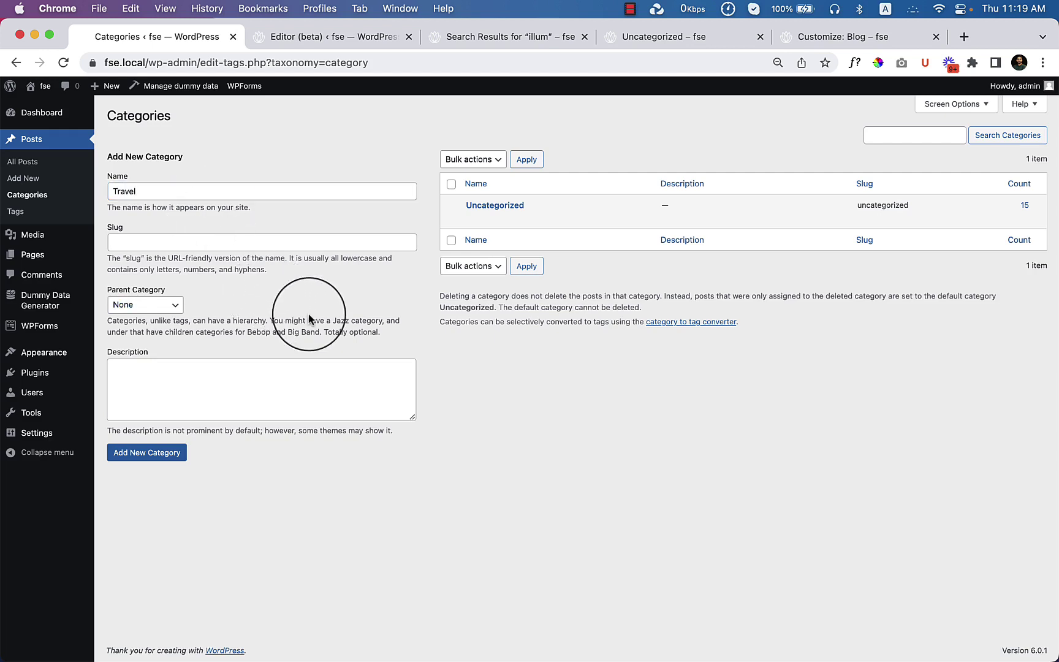
{"action": "left_click", "coordinate": [145, 454]}
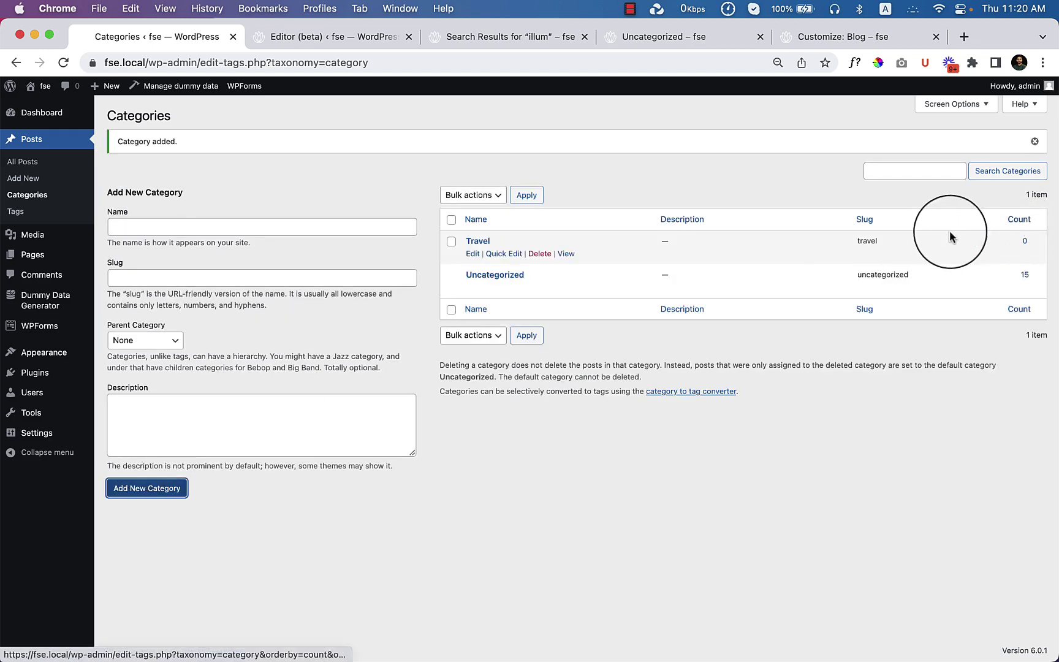
Quick Edit 'Libero explicabo occaecati quas ullam.' to move it from Uncategorized to Travel
{"action": "left_click", "coordinate": [28, 166]}
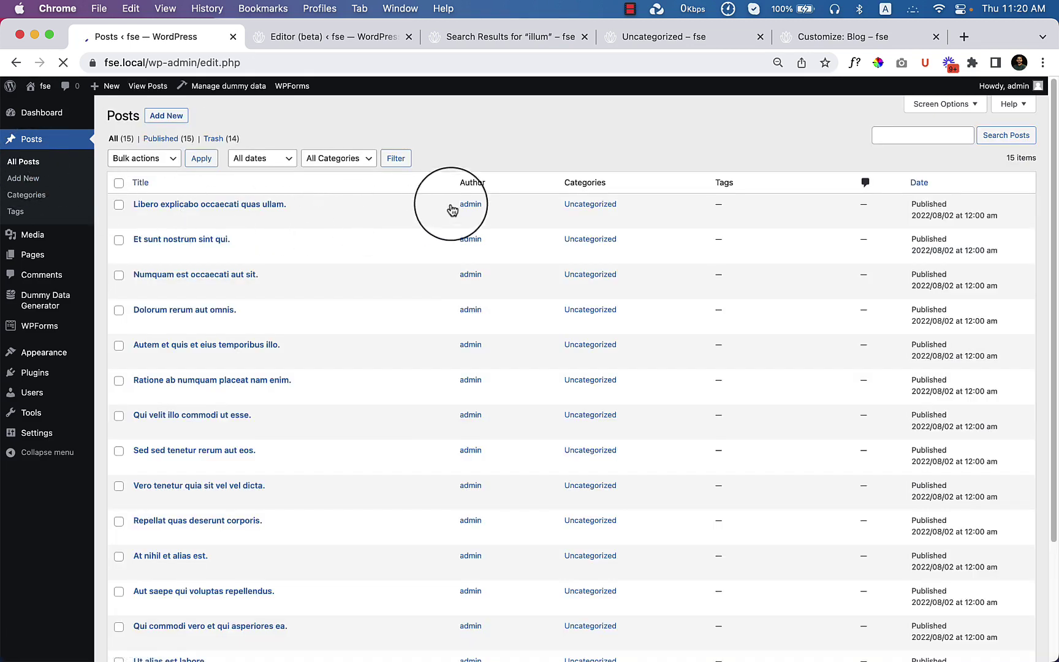
{"action": "left_click", "coordinate": [166, 216]}
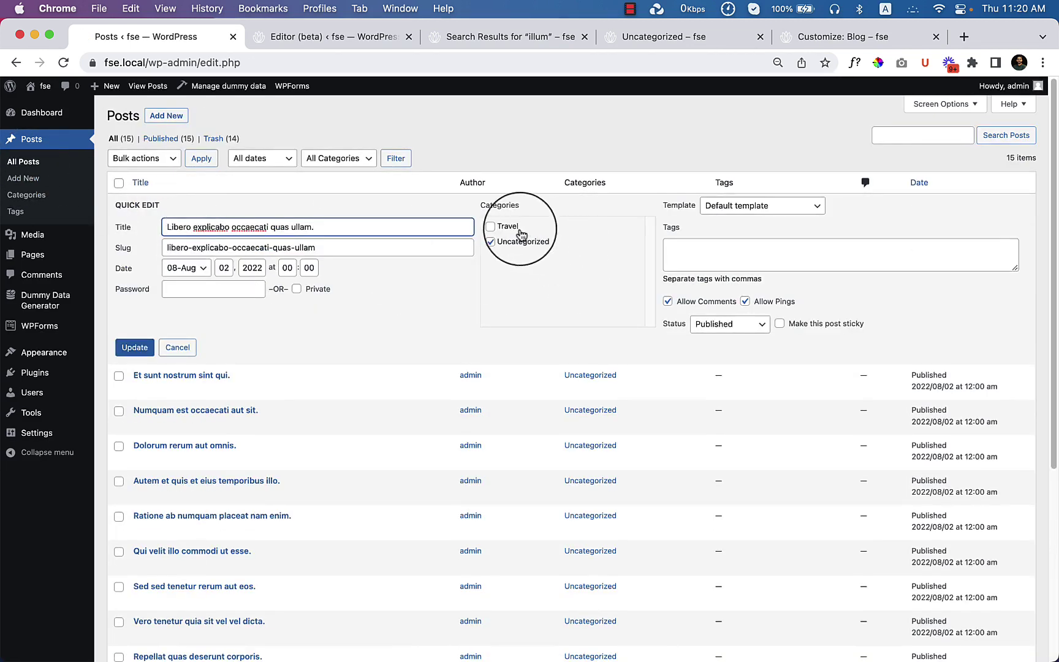
{"action": "left_click", "coordinate": [491, 226]}
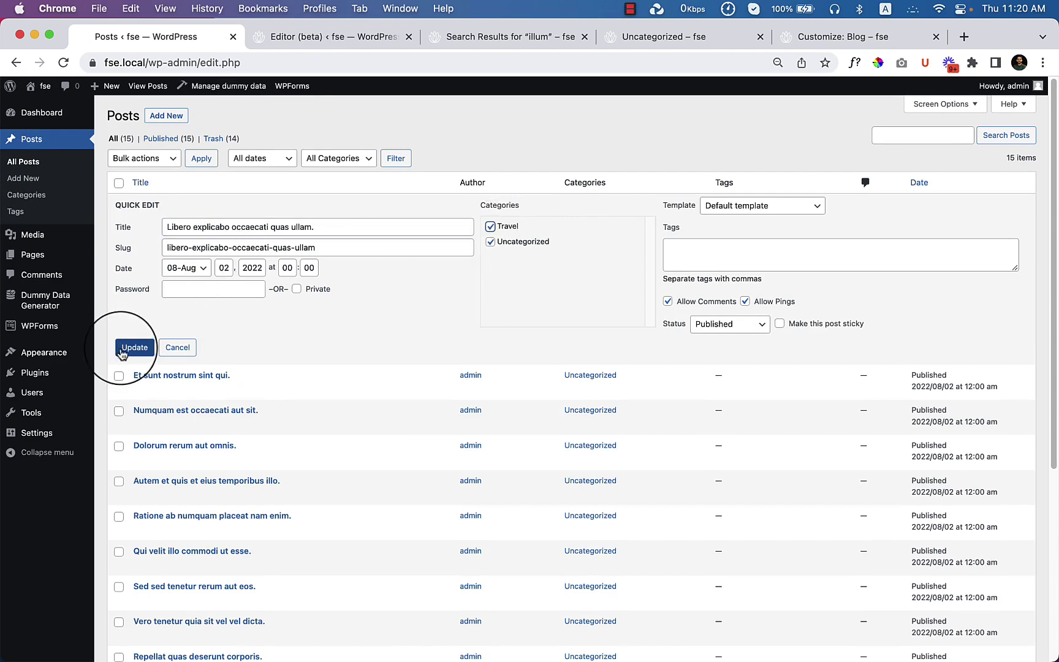
{"action": "left_click", "coordinate": [491, 241]}
{"action": "left_click", "coordinate": [135, 347]}
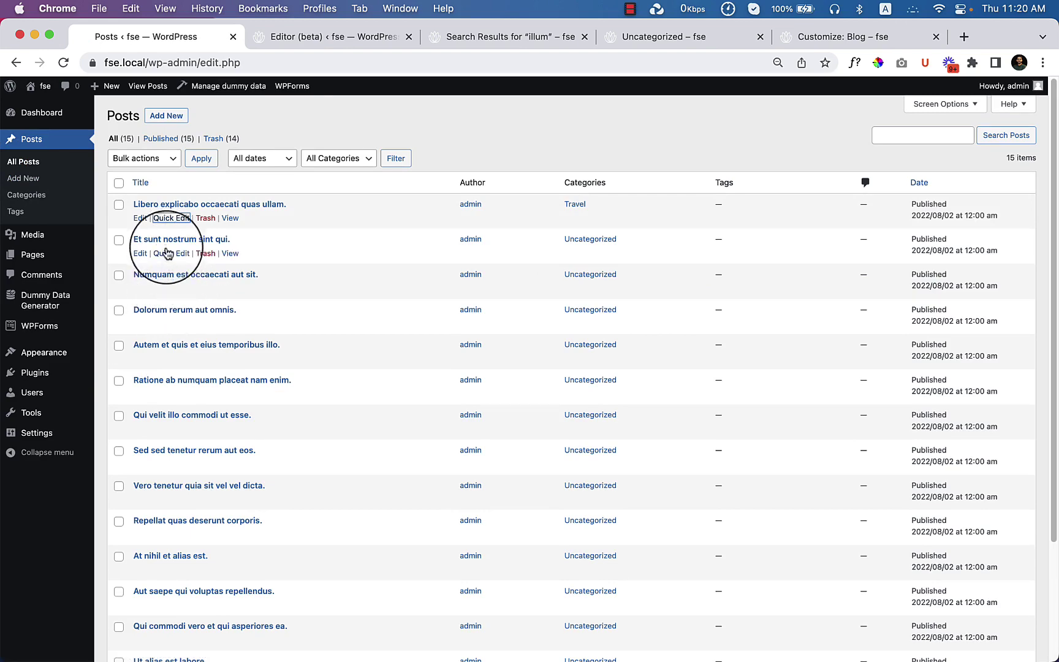
Move 'Et sunt nostrum sint qui.' and 'Dolorum rerum aut omnis.' from Uncategorized to Travel
{"action": "left_click", "coordinate": [168, 253]}
{"action": "left_click", "coordinate": [507, 261]}
{"action": "left_click", "coordinate": [515, 276]}
{"action": "left_click", "coordinate": [131, 380]}
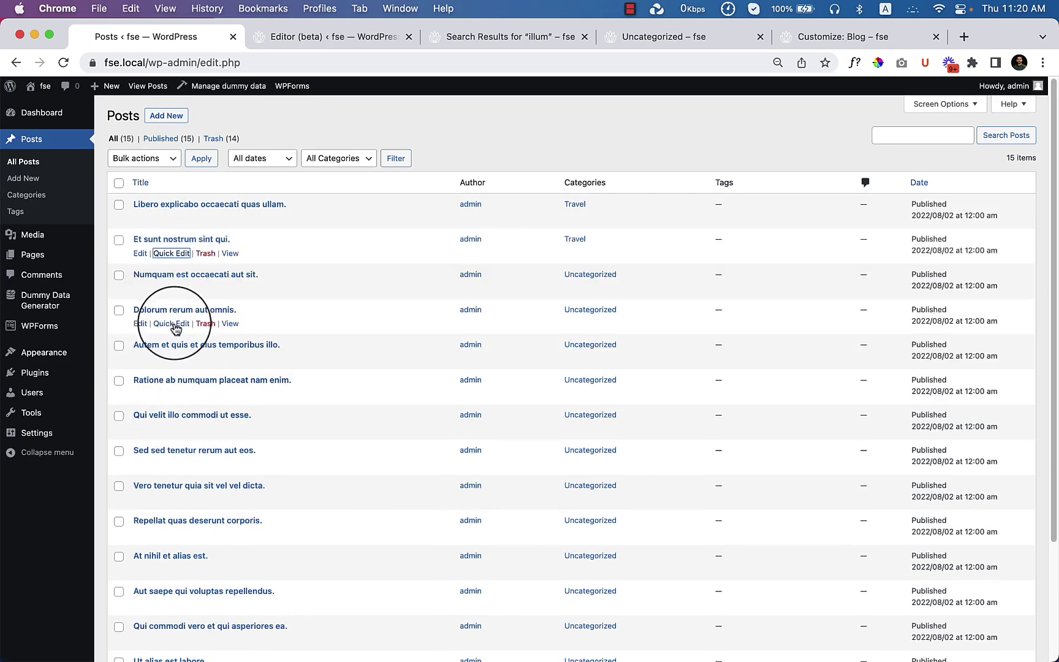
{"action": "left_click", "coordinate": [172, 324]}
{"action": "left_click", "coordinate": [491, 331]}
{"action": "left_click", "coordinate": [490, 347]}
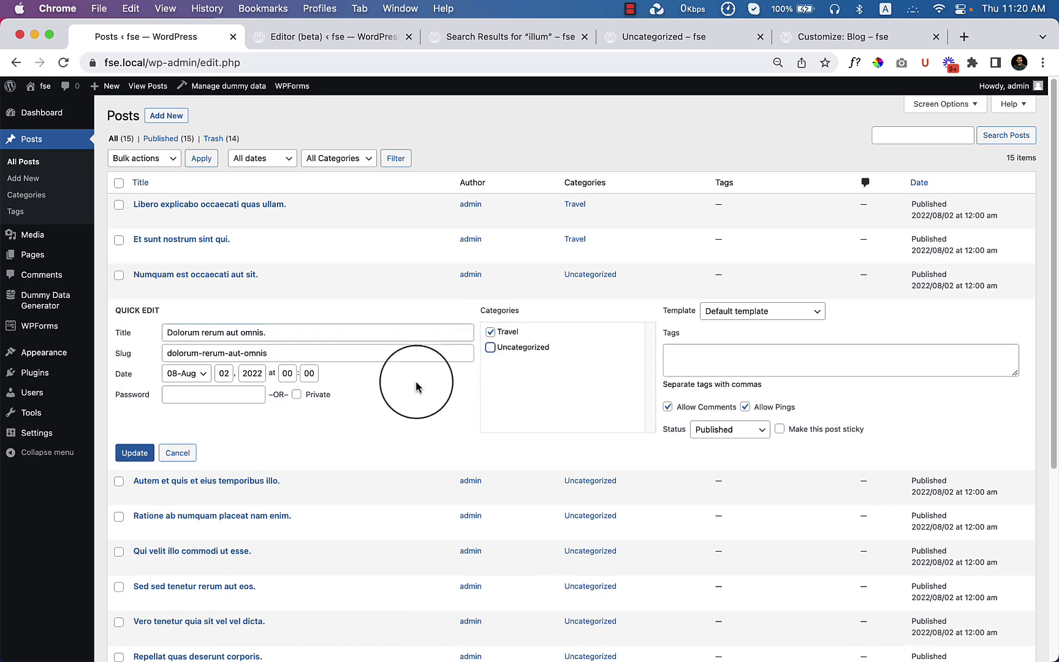
{"action": "left_click", "coordinate": [136, 453]}
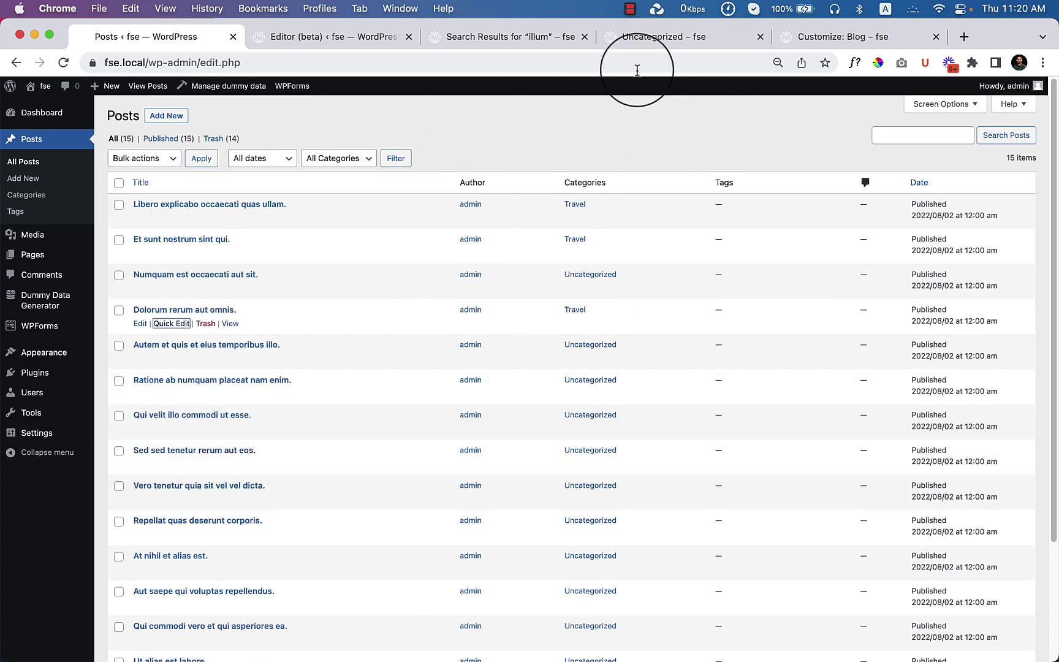
Open the post 'Libero explicabo occaecati quas ullam.' from the live site's Blog page
{"action": "left_click", "coordinate": [656, 39]}
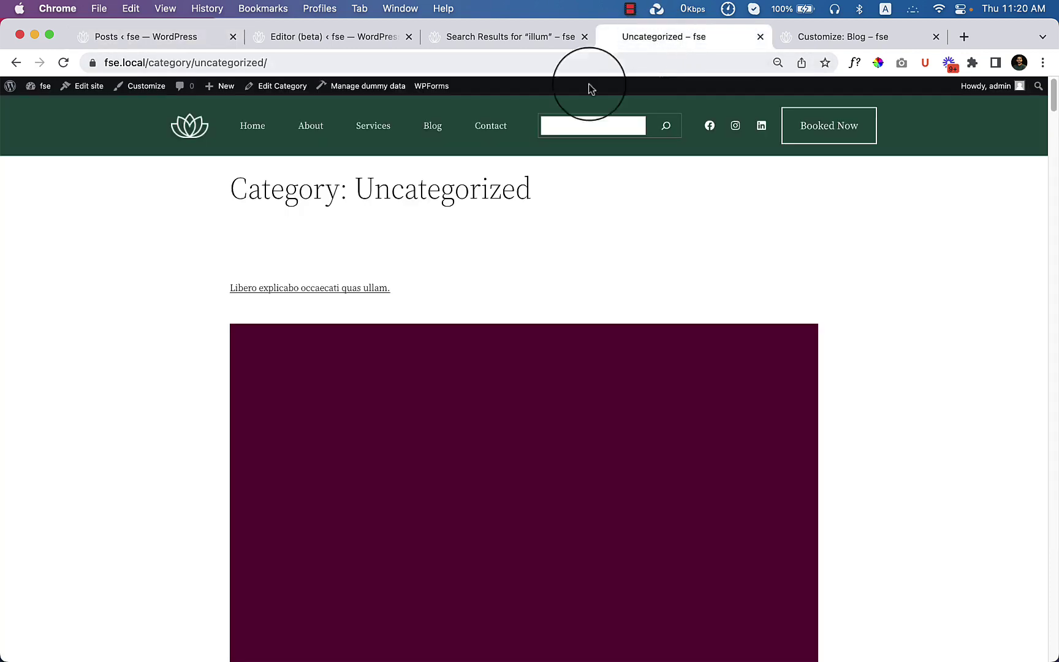
{"action": "left_click", "coordinate": [444, 135]}
{"action": "scroll", "coordinate": [765, 466], "scroll_direction": "down", "scroll_amount": 5}
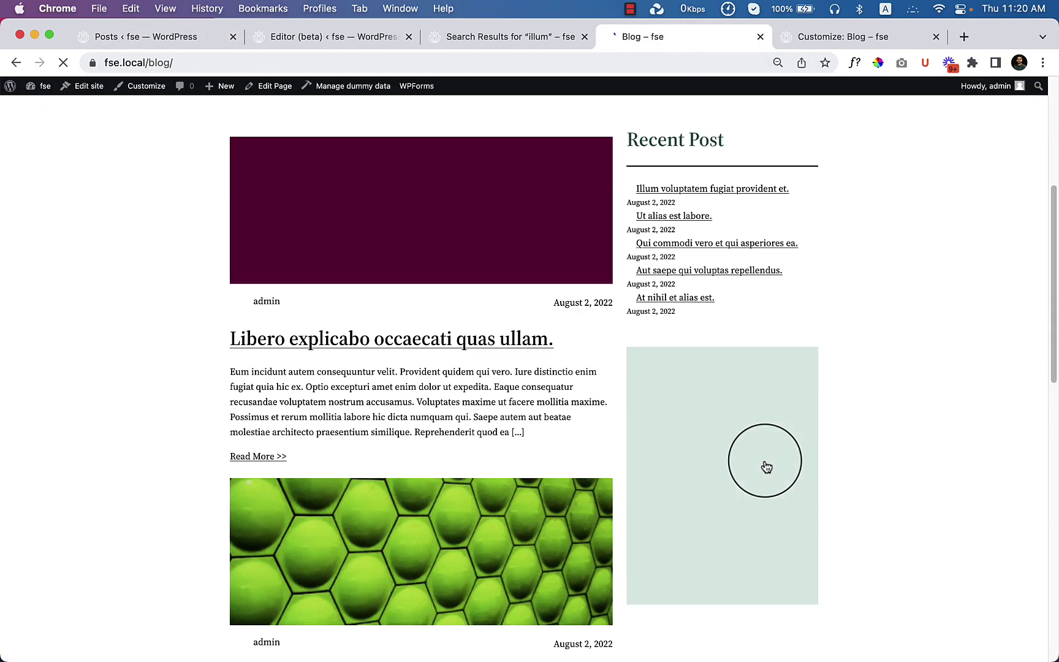
{"action": "left_click", "coordinate": [272, 339]}
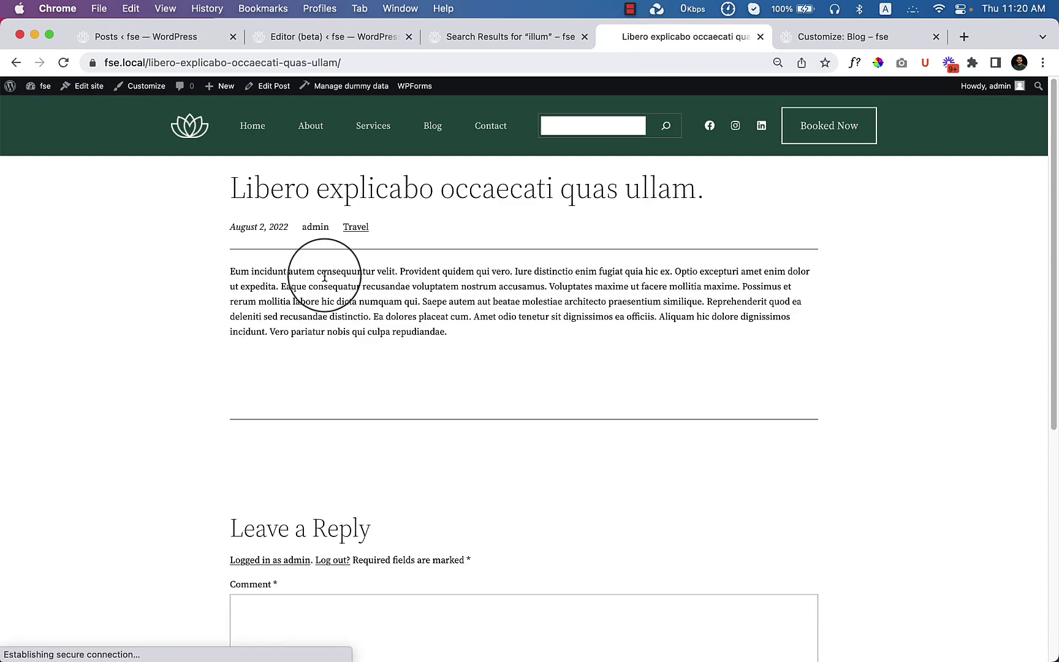
Open the post's Travel category archive and scroll through its listed posts
{"action": "left_click", "coordinate": [356, 228]}
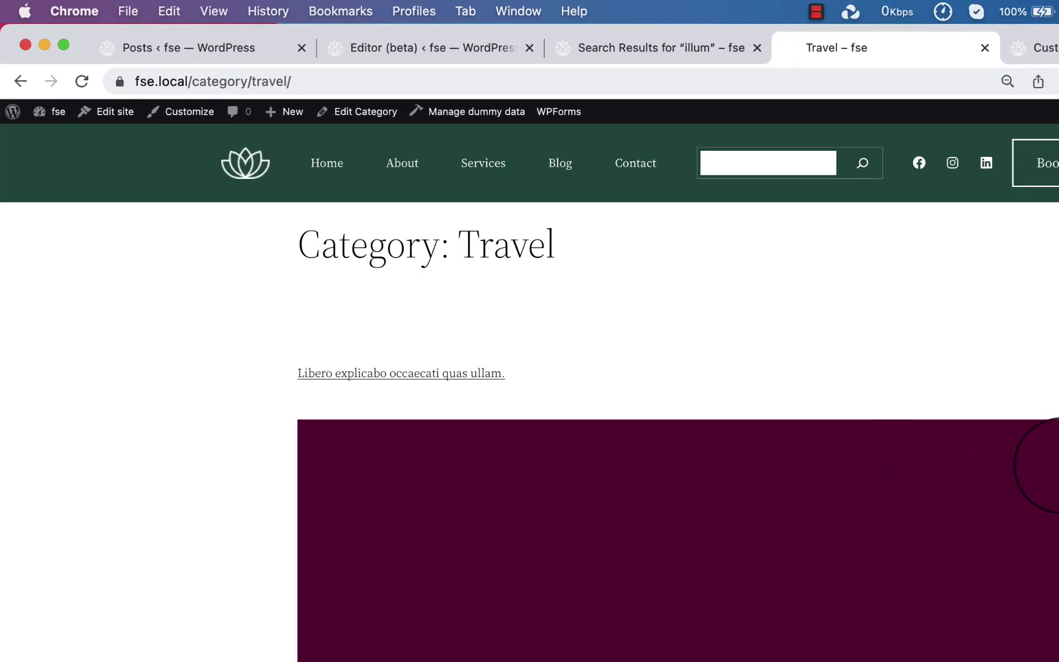
{"action": "left_click", "coordinate": [194, 84]}
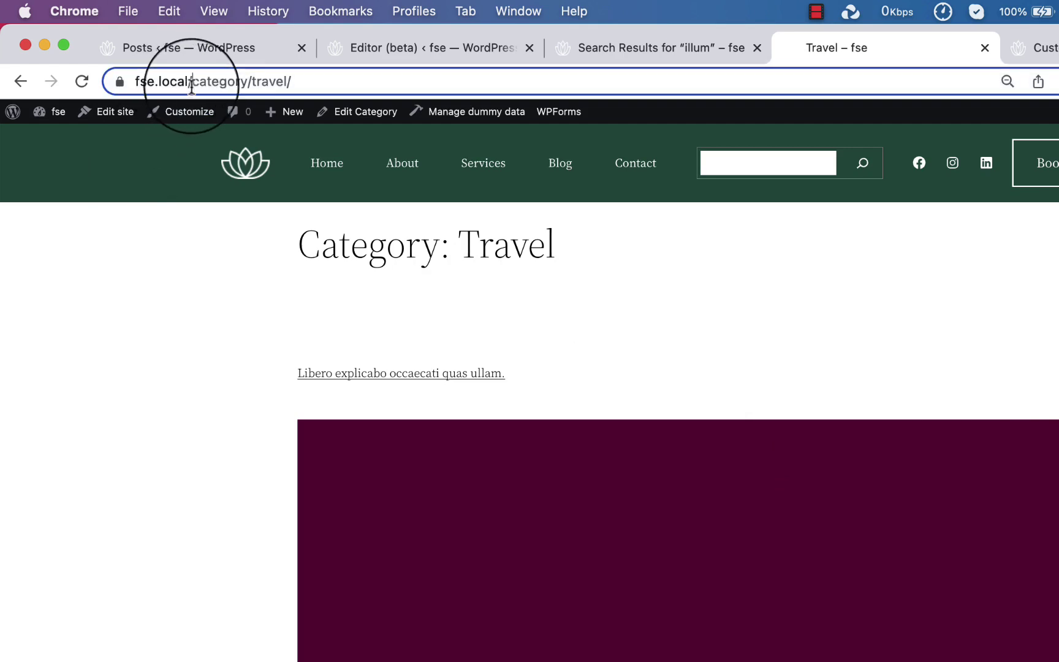
{"action": "left_click_drag", "start_coordinate": [193, 86], "coordinate": [242, 82]}
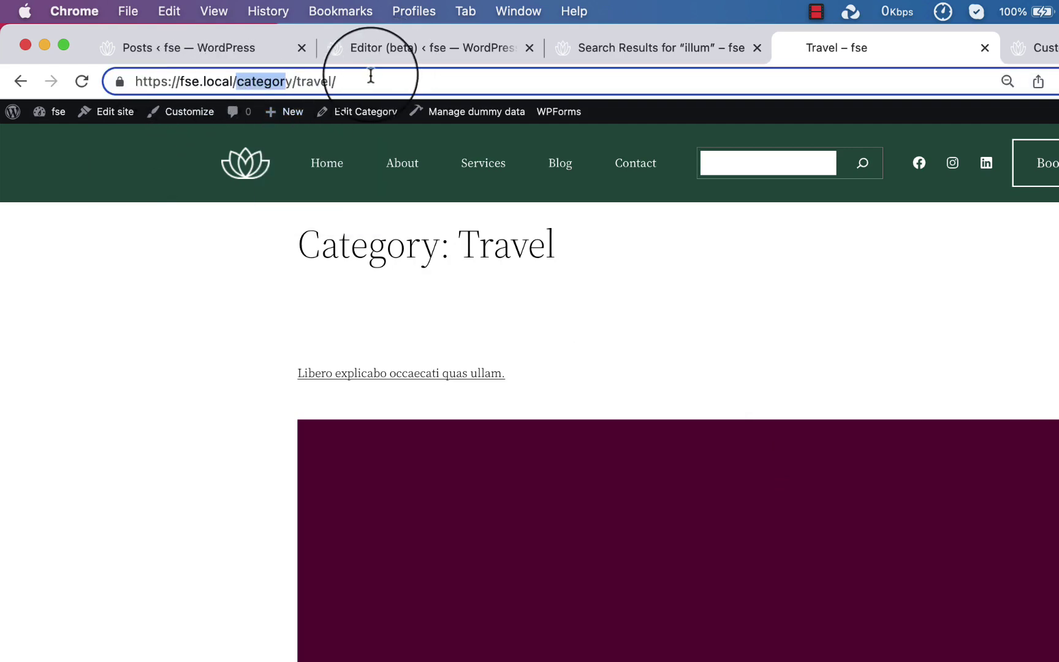
{"action": "scroll", "coordinate": [648, 373], "scroll_direction": "down", "scroll_amount": 10}
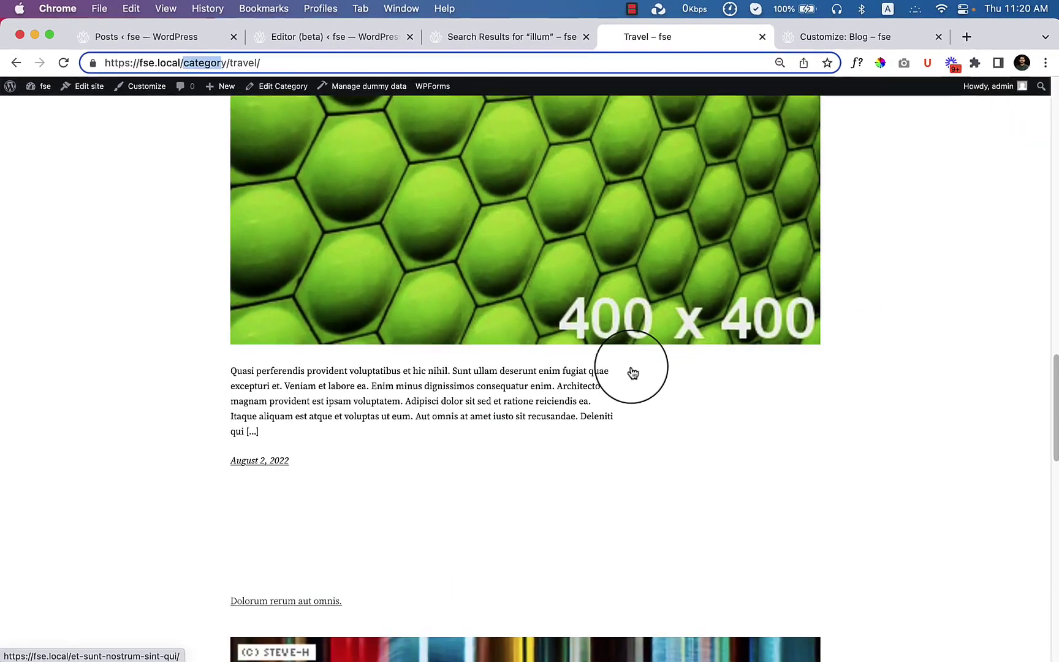
{"action": "scroll", "coordinate": [632, 373], "scroll_direction": "down", "scroll_amount": 10}
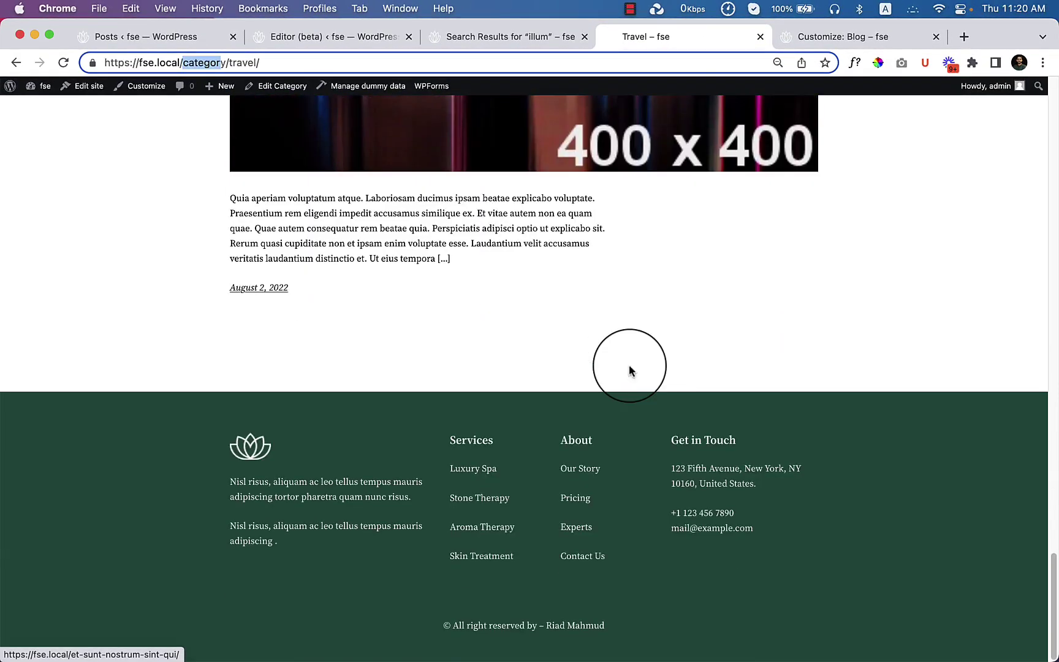
{"action": "scroll", "coordinate": [630, 368], "scroll_direction": "up", "scroll_amount": 10}
{"action": "scroll", "coordinate": [720, 388], "scroll_direction": "up", "scroll_amount": 15}
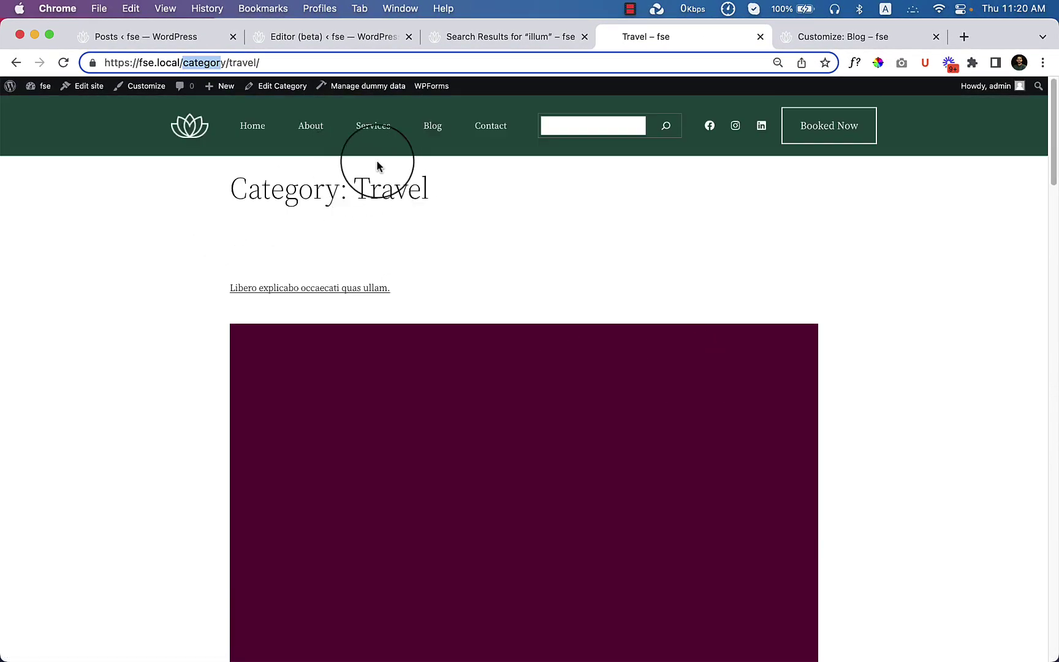
{"action": "left_click_drag", "start_coordinate": [355, 187], "coordinate": [363, 189]}
{"action": "left_click", "coordinate": [516, 204]}
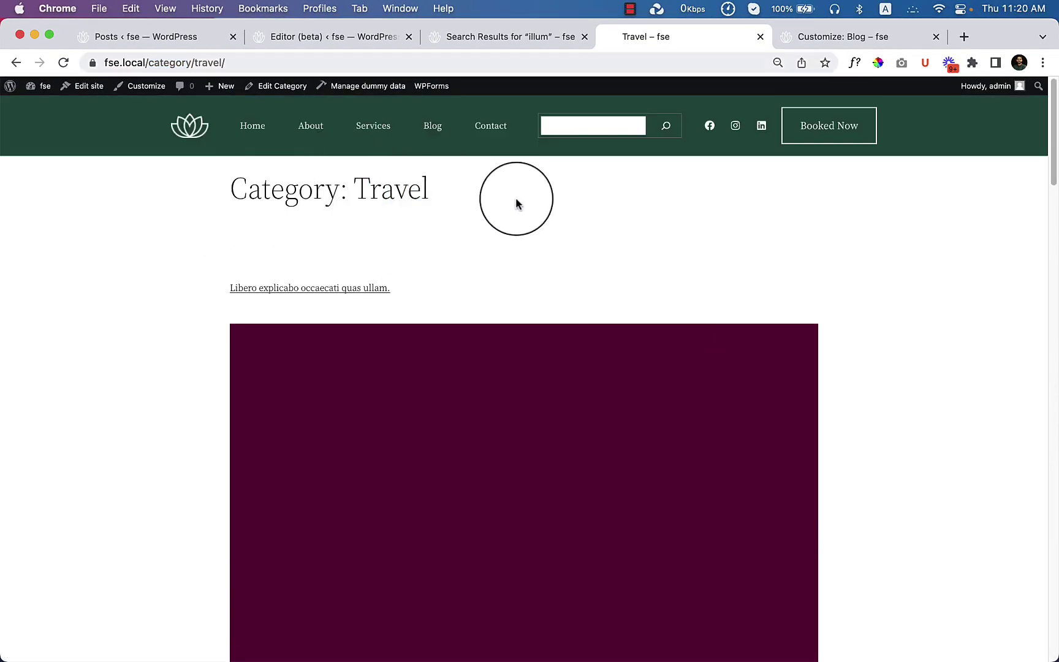
In the site editor's Search template, select the Post Template block and view its options
{"action": "left_click", "coordinate": [343, 38]}
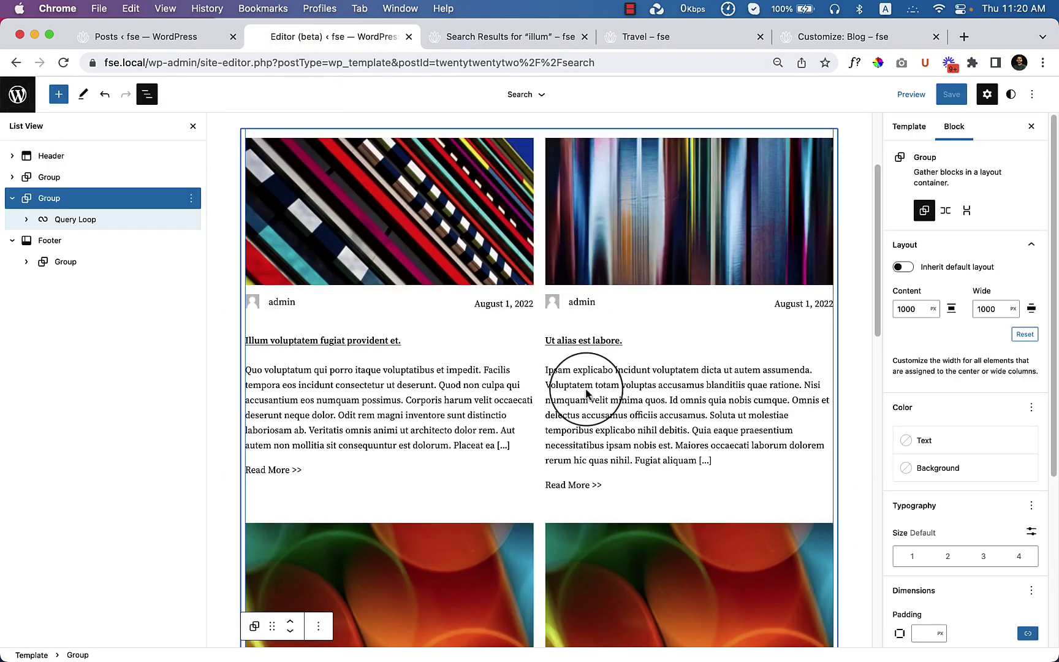
{"action": "scroll", "coordinate": [583, 325], "scroll_direction": "up", "scroll_amount": 3}
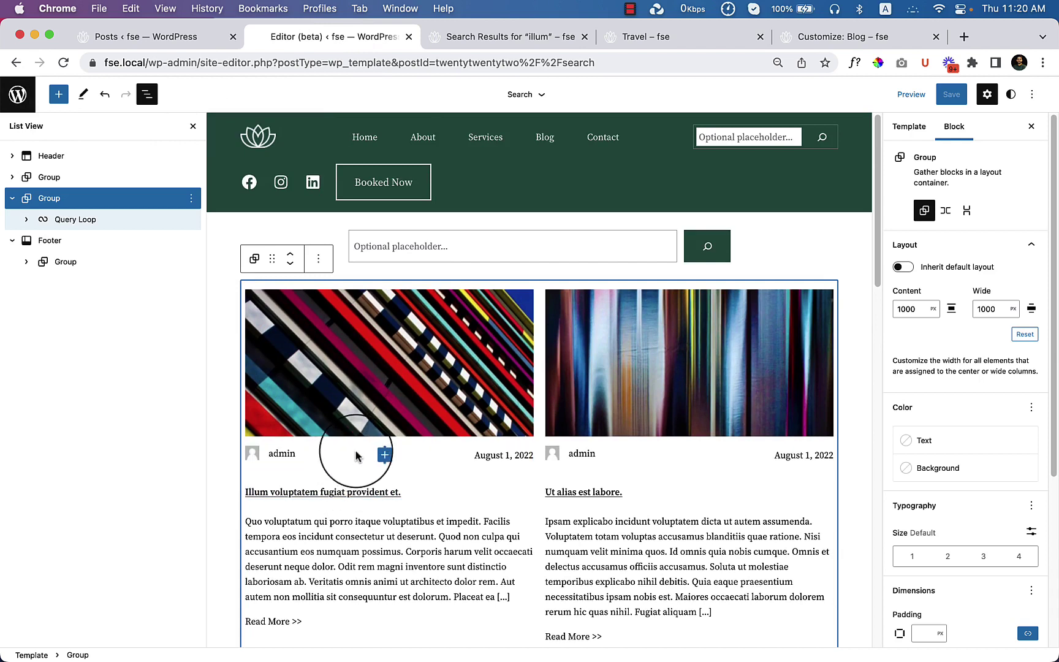
{"action": "left_click", "coordinate": [385, 454]}
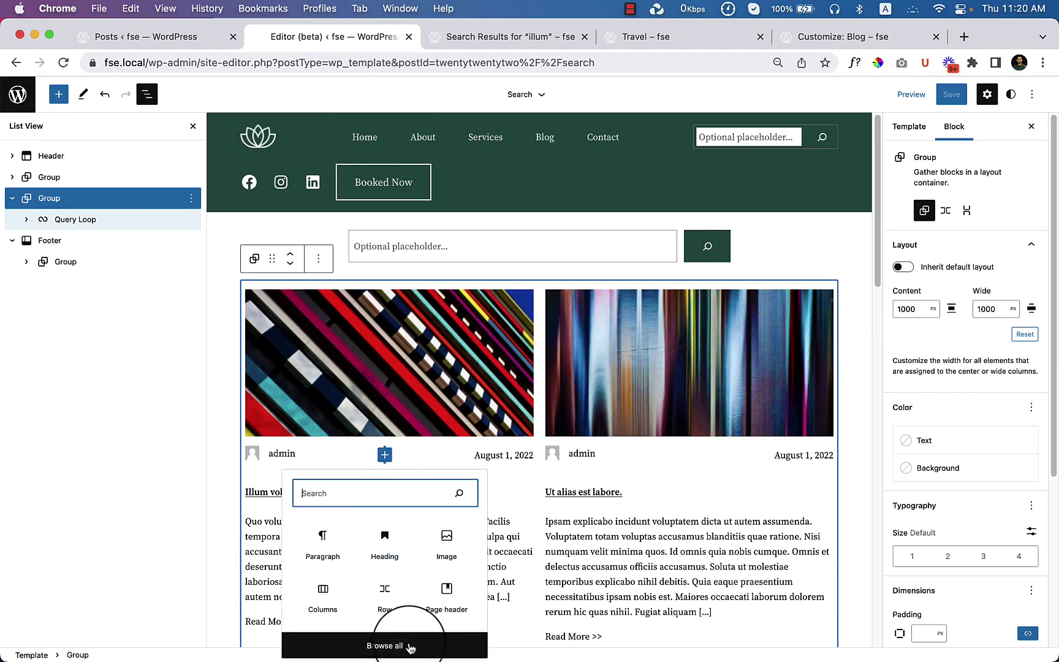
{"action": "left_click", "coordinate": [557, 287]}
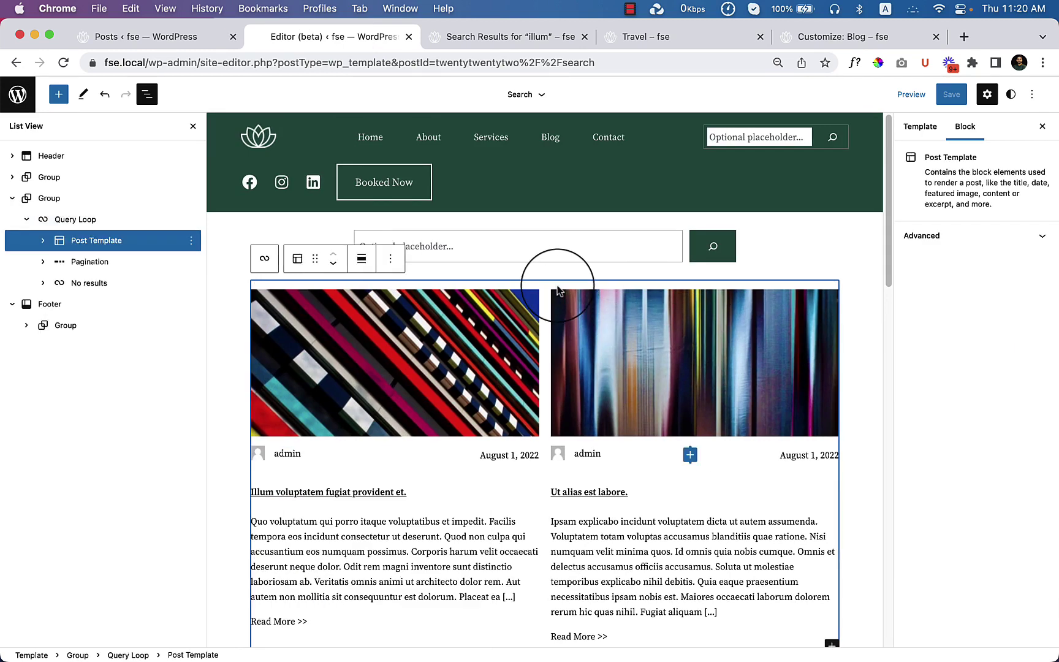
{"action": "left_click", "coordinate": [383, 246]}
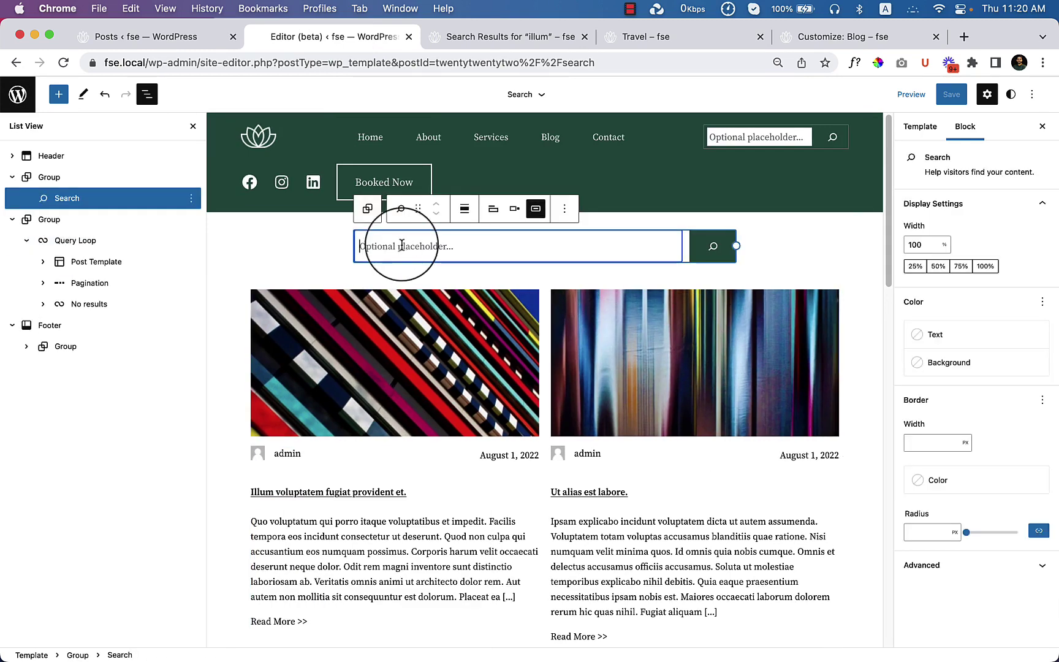
{"action": "left_click", "coordinate": [560, 292]}
{"action": "left_click", "coordinate": [390, 258]}
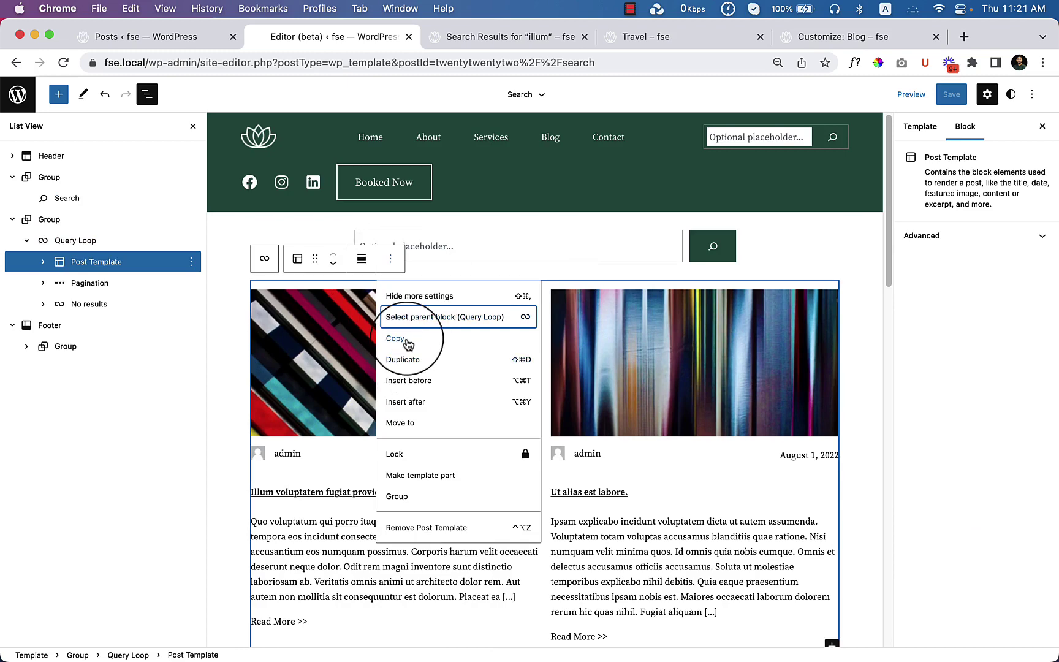
Copy the whole Query Loop block via its Options menu, then open the editor navigation
{"action": "left_click", "coordinate": [116, 241]}
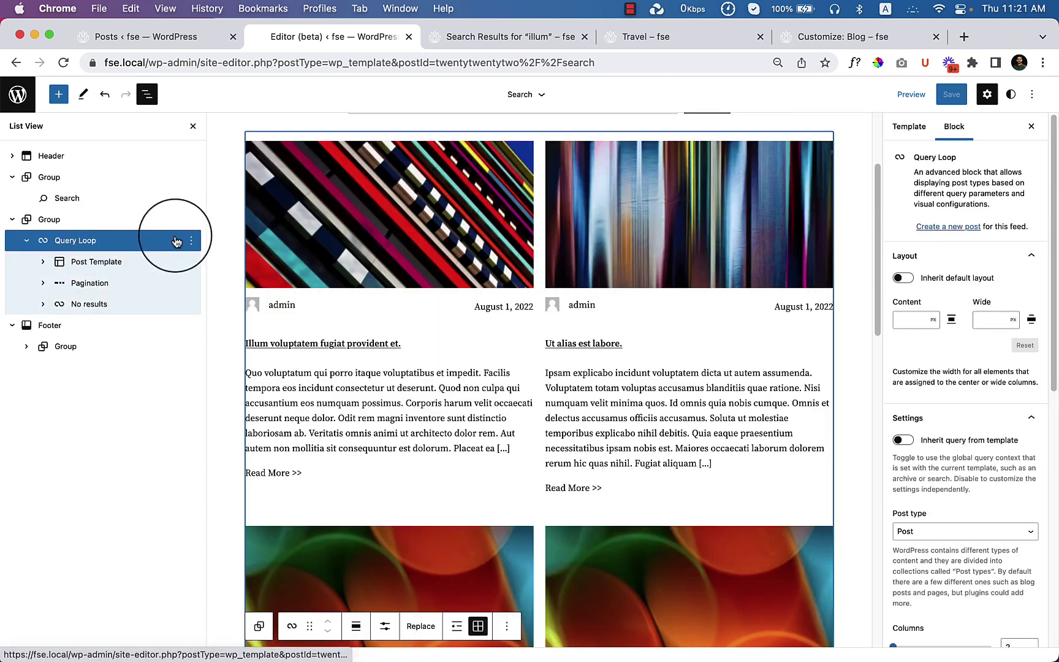
{"action": "left_click", "coordinate": [192, 241]}
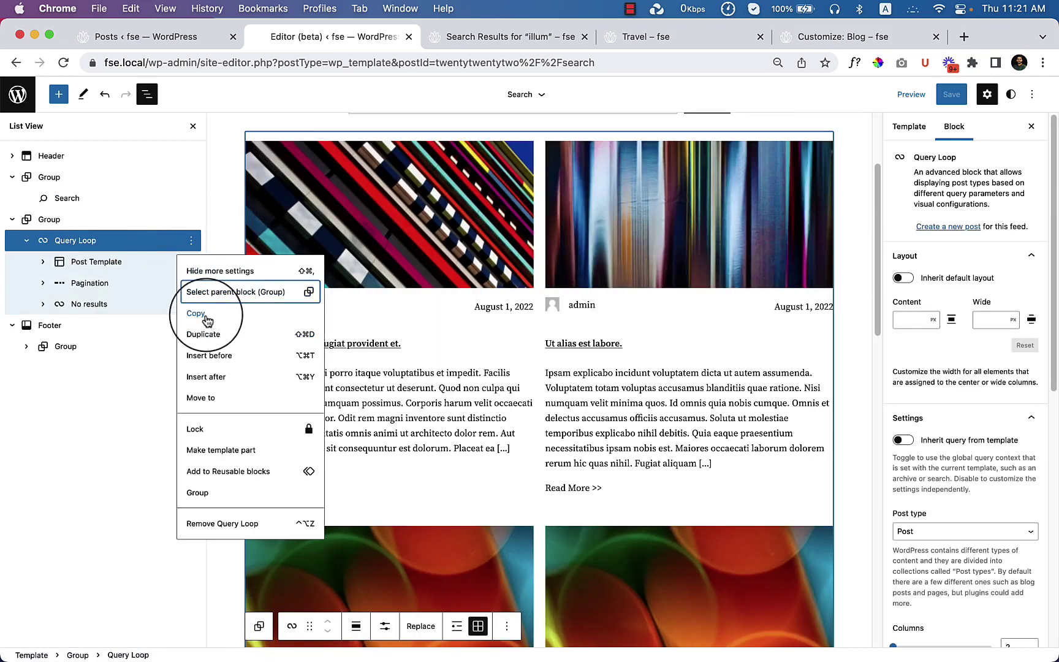
{"action": "left_click", "coordinate": [207, 319]}
{"action": "left_click", "coordinate": [141, 438]}
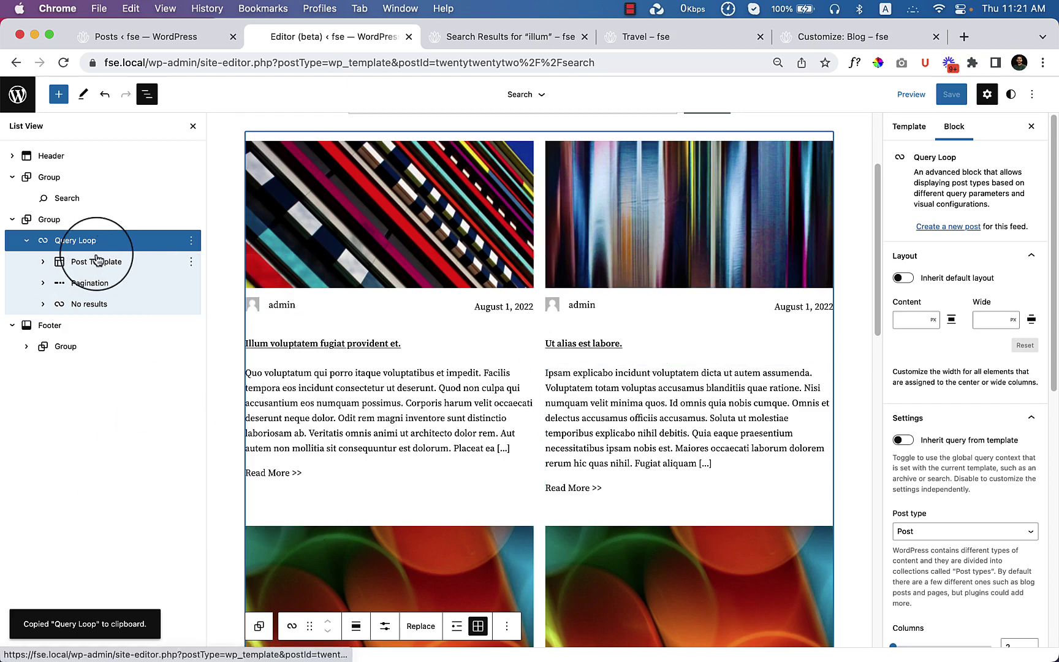
{"action": "left_click", "coordinate": [14, 101]}
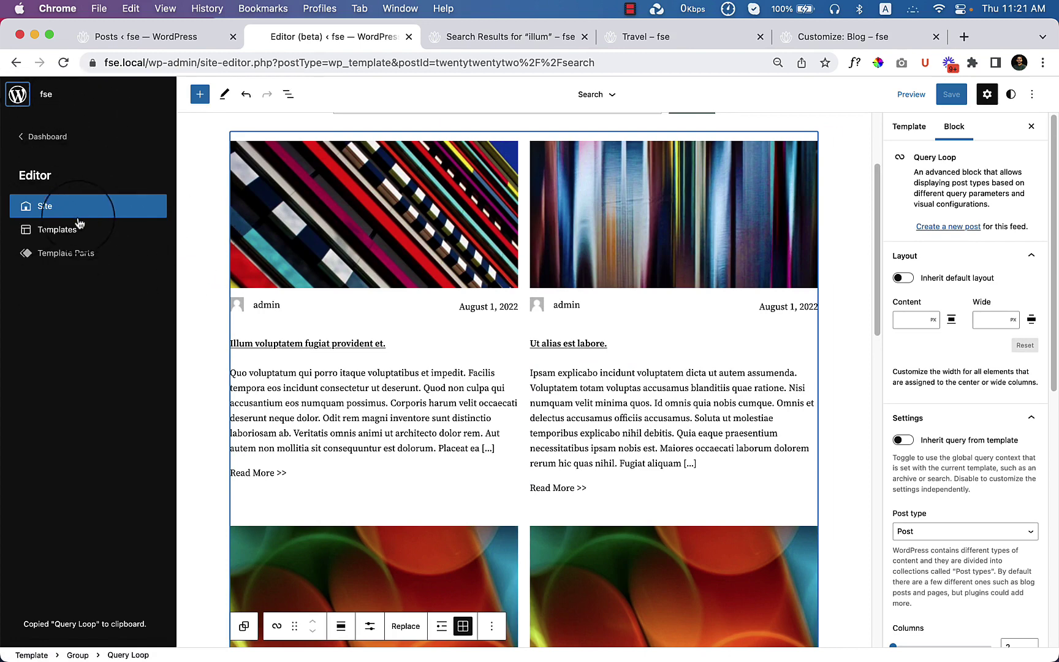
Open the Archive template from the site editor's Templates list
{"action": "left_click", "coordinate": [41, 237]}
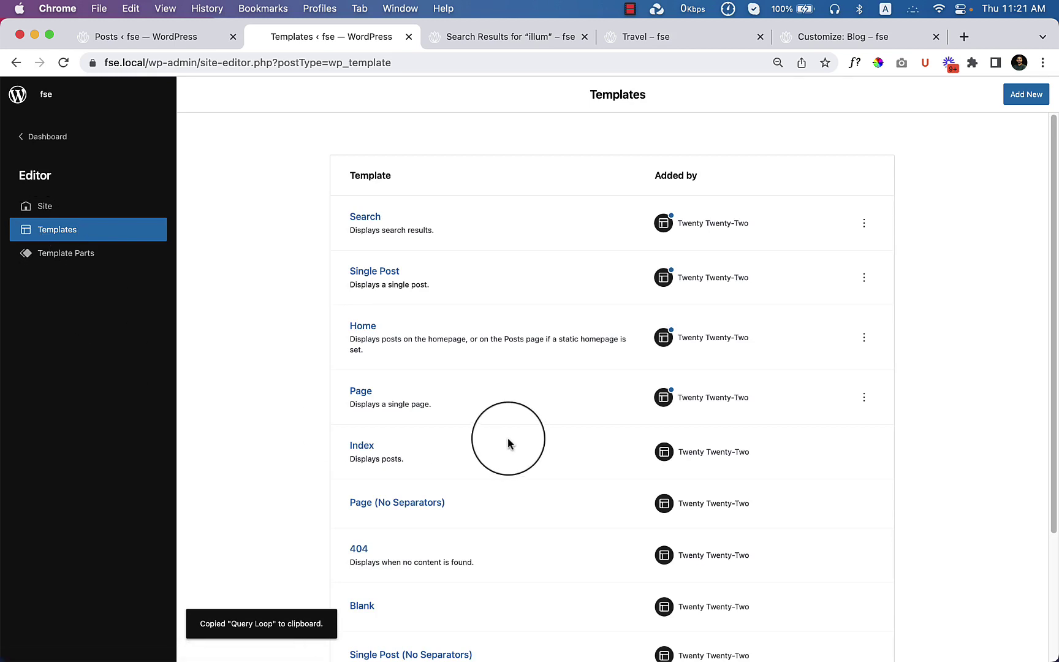
{"action": "scroll", "coordinate": [508, 443], "scroll_direction": "down", "scroll_amount": 3}
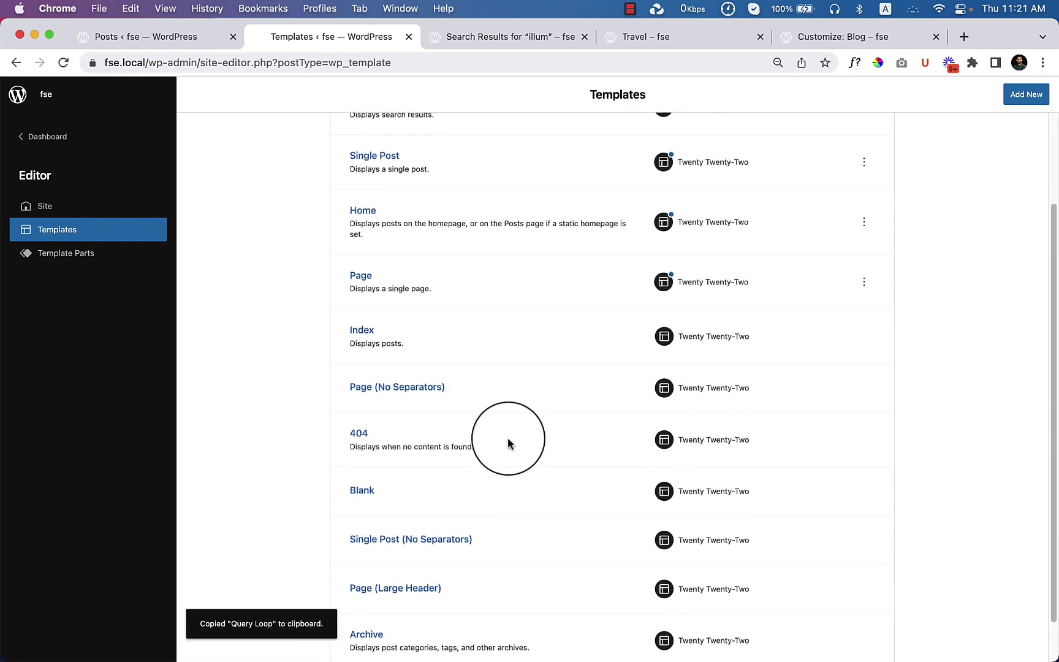
{"action": "scroll", "coordinate": [508, 442], "scroll_direction": "down", "scroll_amount": 2}
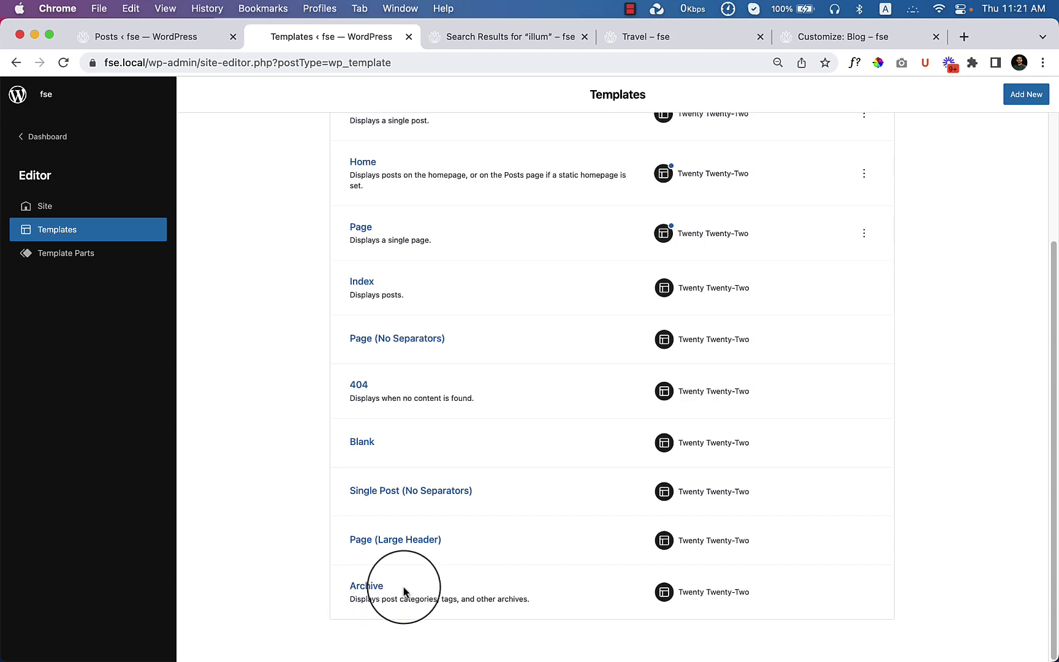
{"action": "left_click", "coordinate": [371, 587]}
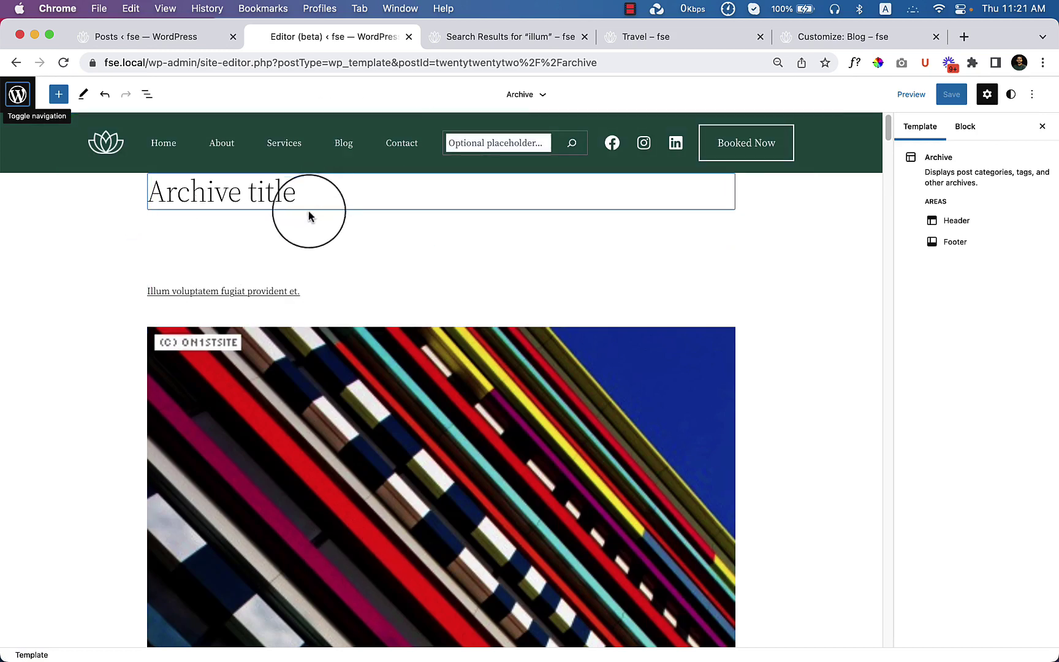
Select the Archive Title in List View and set a 30 px top margin, removing the 6 rem bottom margin
{"action": "left_click", "coordinate": [147, 94]}
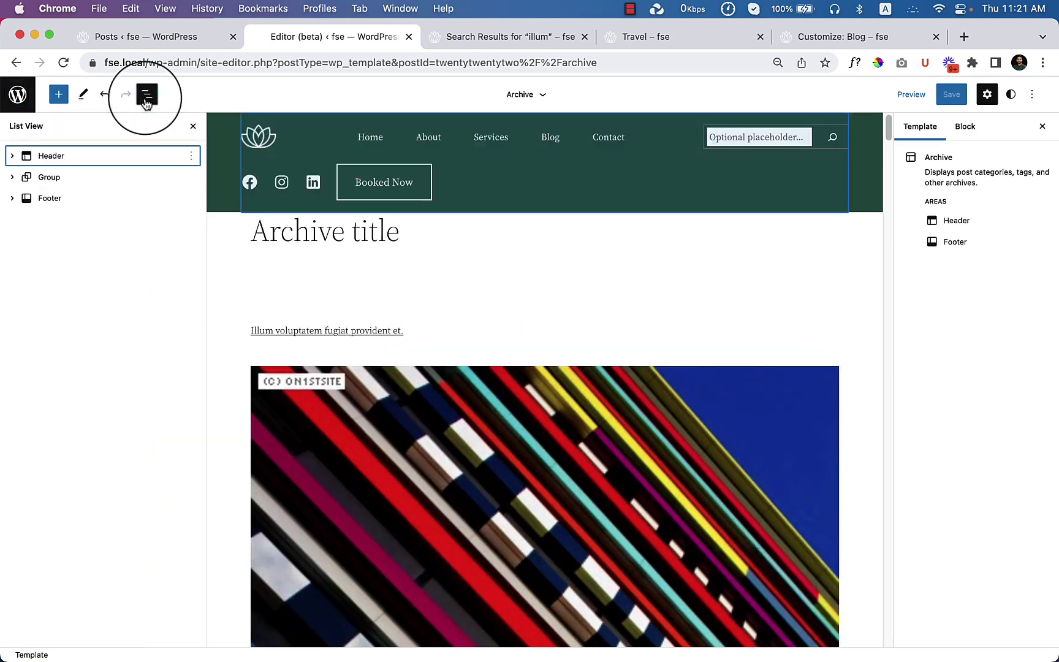
{"action": "left_click", "coordinate": [80, 157]}
{"action": "left_click", "coordinate": [56, 177]}
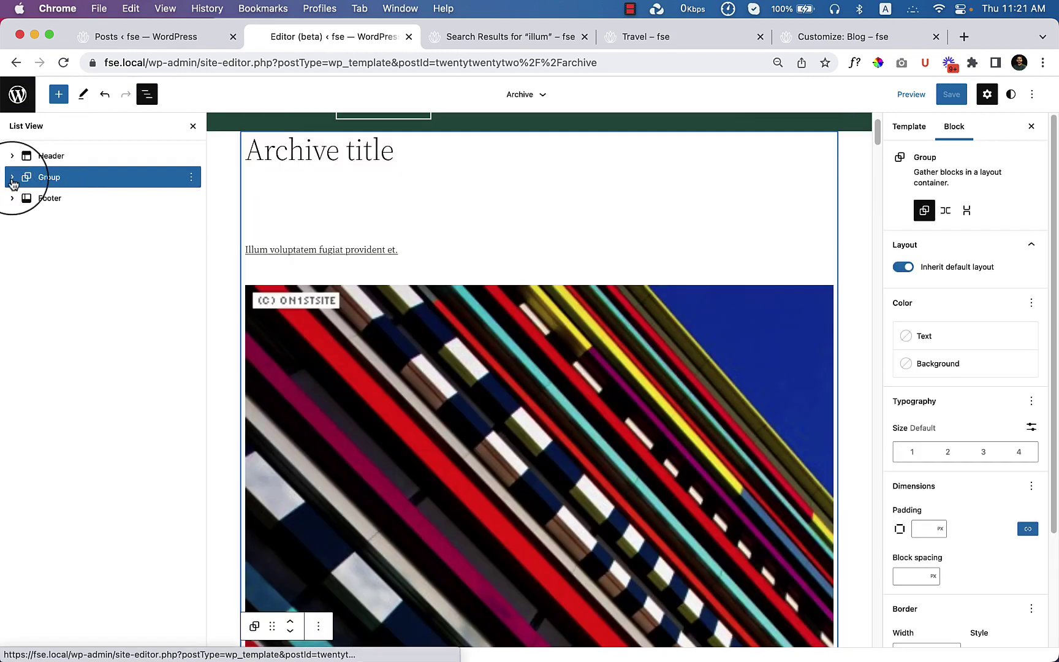
{"action": "left_click", "coordinate": [13, 177]}
{"action": "left_click", "coordinate": [92, 199]}
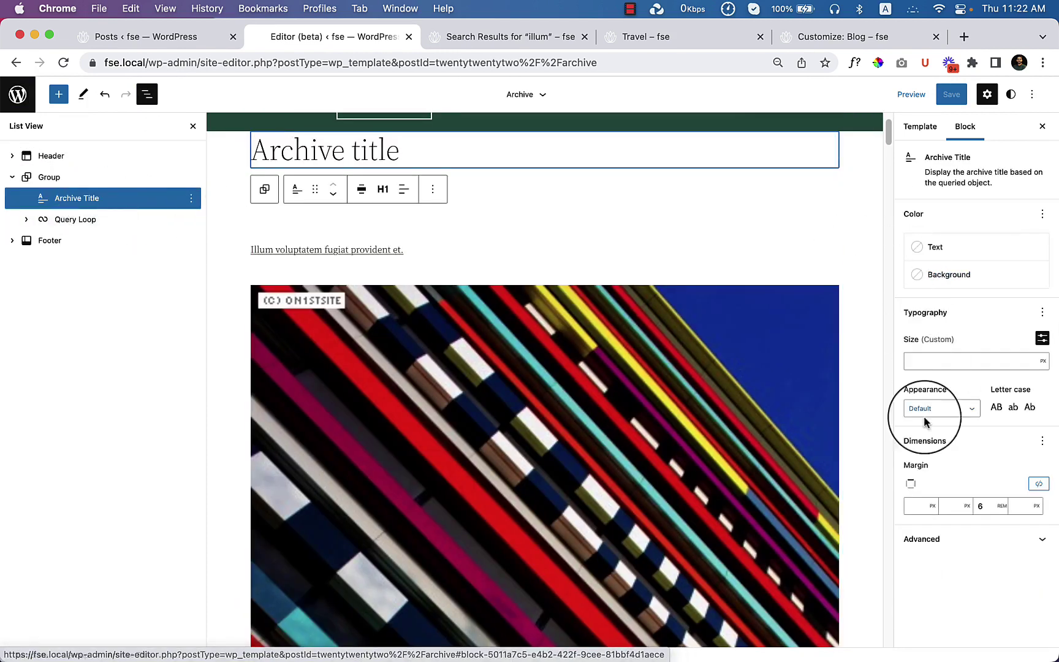
{"action": "left_click", "coordinate": [972, 506]}
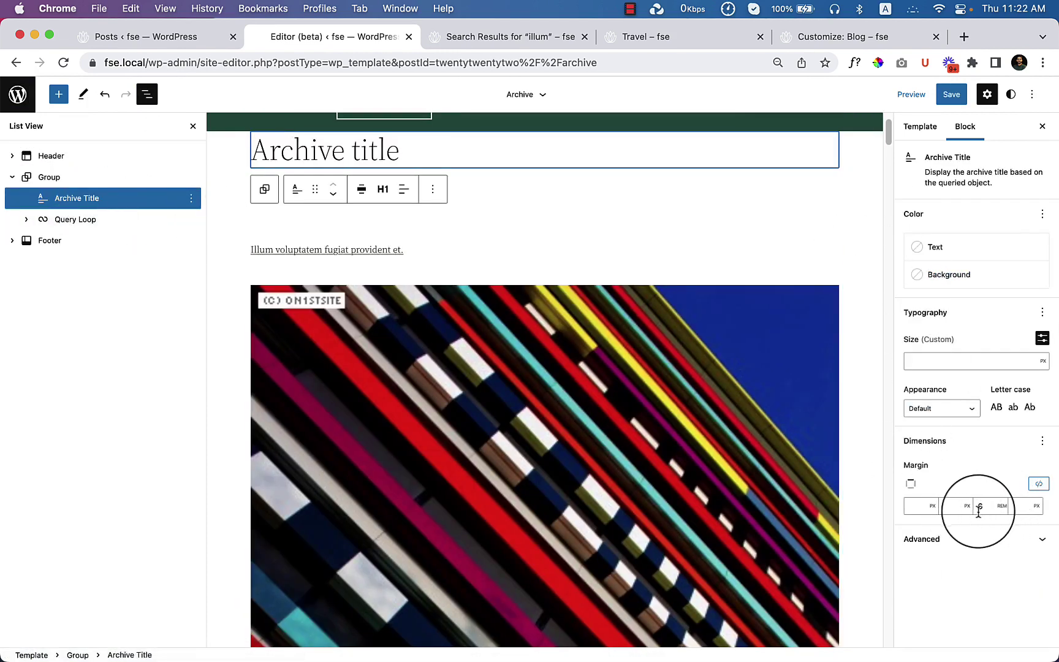
{"action": "left_click", "coordinate": [987, 509]}
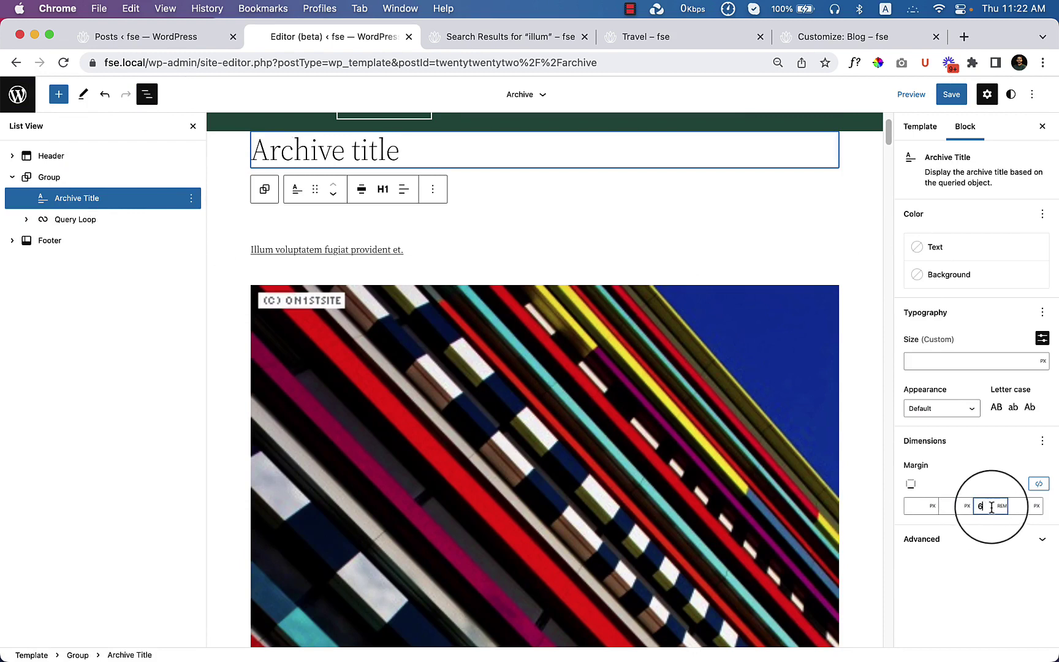
{"action": "left_click", "coordinate": [1001, 506]}
{"action": "left_click", "coordinate": [1003, 472]}
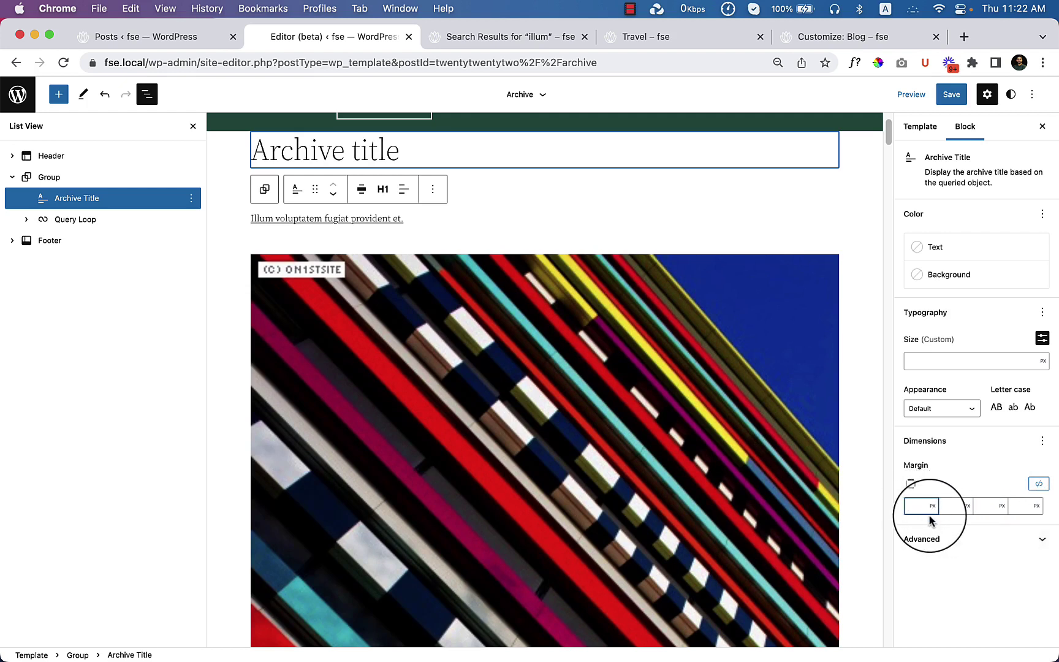
{"action": "type", "text": "30"}
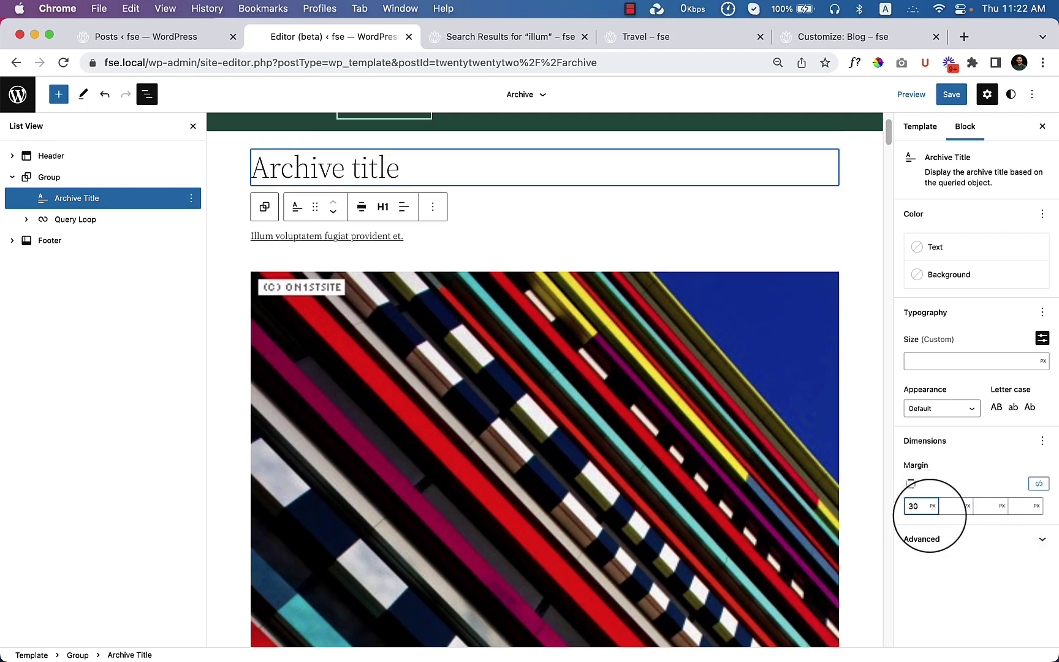
Delete the Archive template's existing Query Loop block
{"action": "left_click", "coordinate": [559, 359]}
{"action": "left_click", "coordinate": [116, 220]}
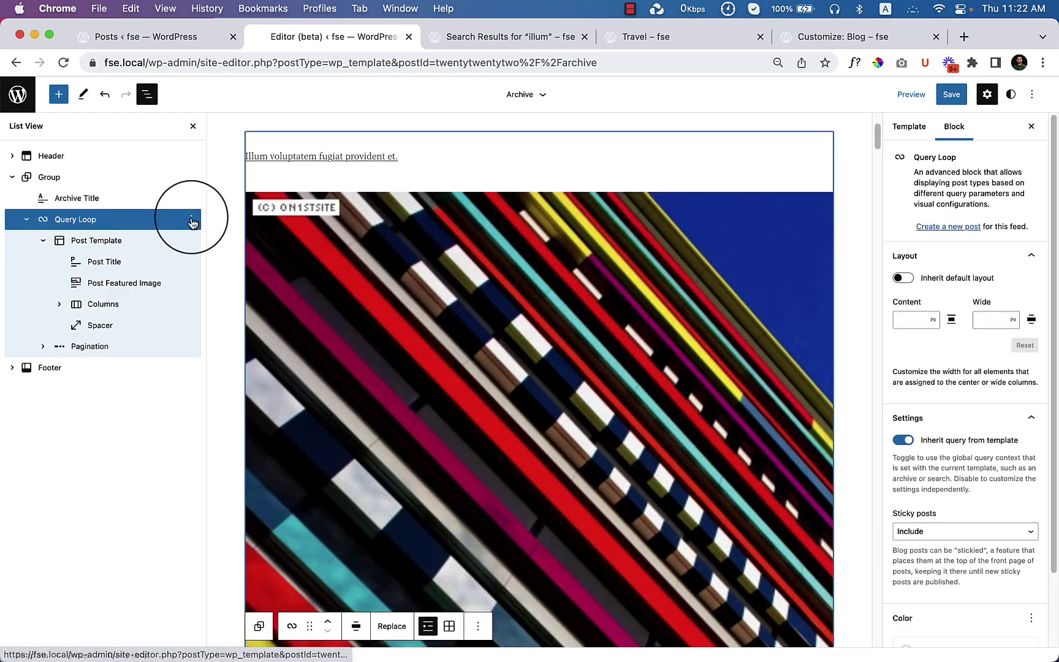
{"action": "left_click", "coordinate": [191, 220]}
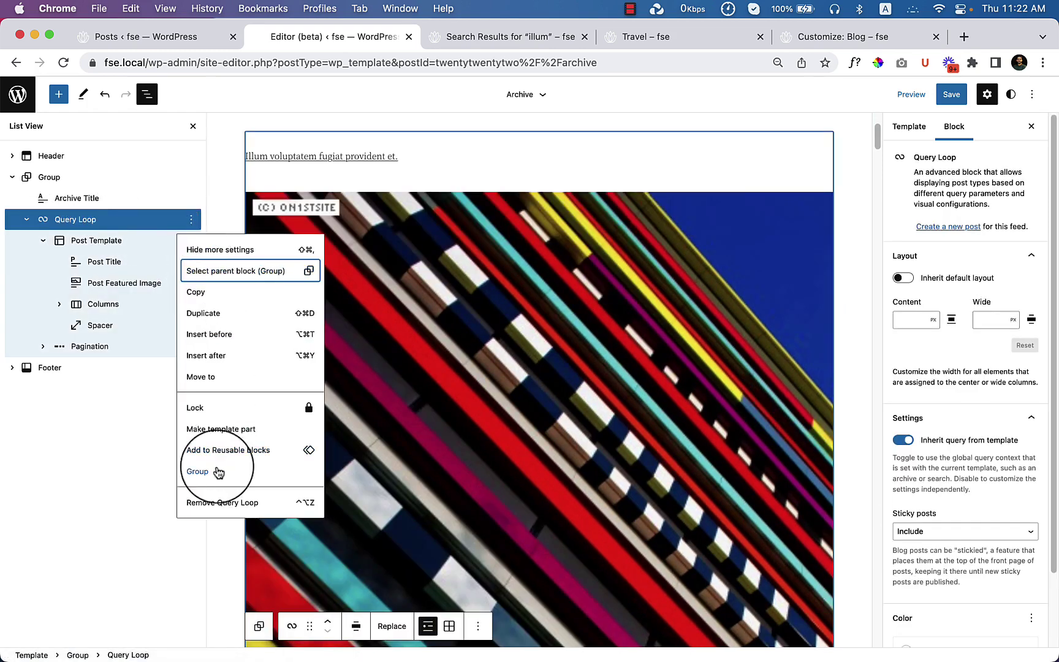
{"action": "left_click", "coordinate": [214, 502]}
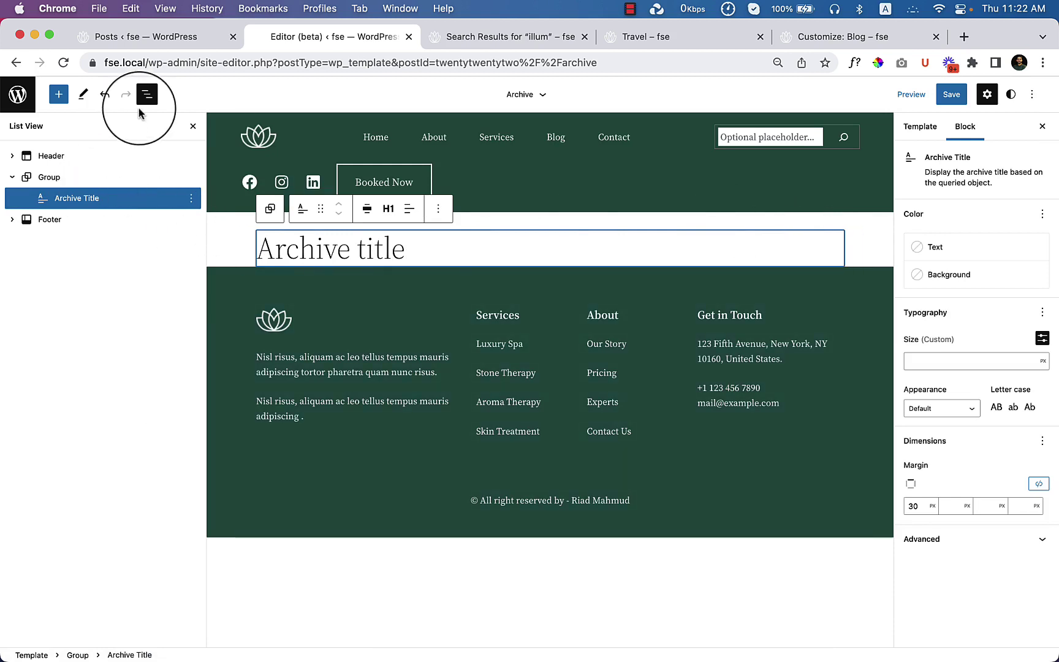
Add an empty paragraph under the title and set the group's content width to 1000 px
{"action": "left_click", "coordinate": [61, 95]}
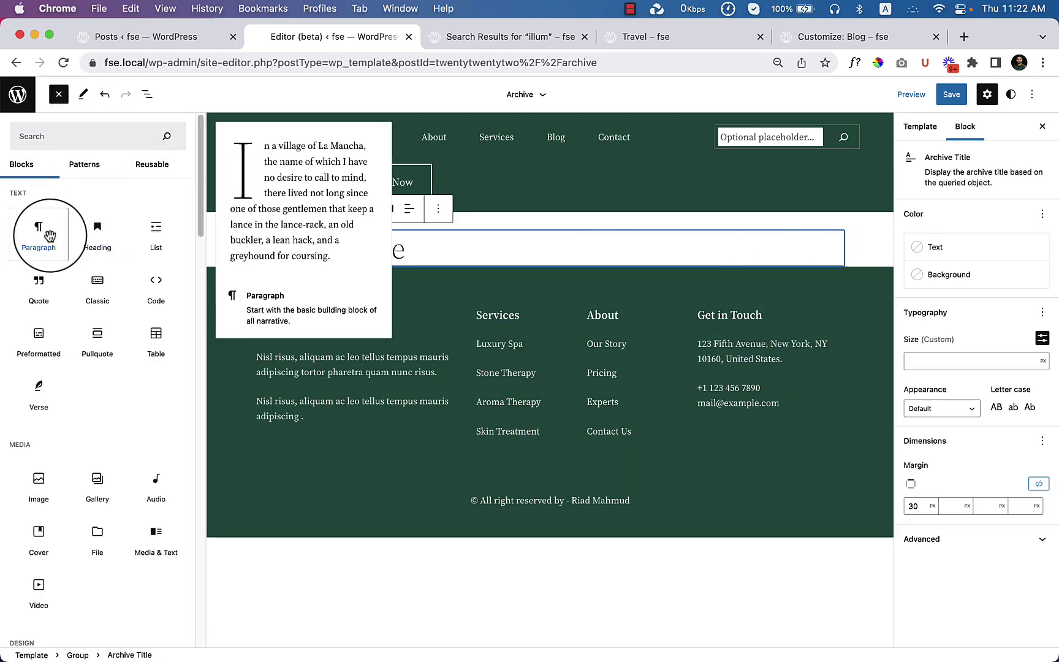
{"action": "left_click", "coordinate": [38, 236]}
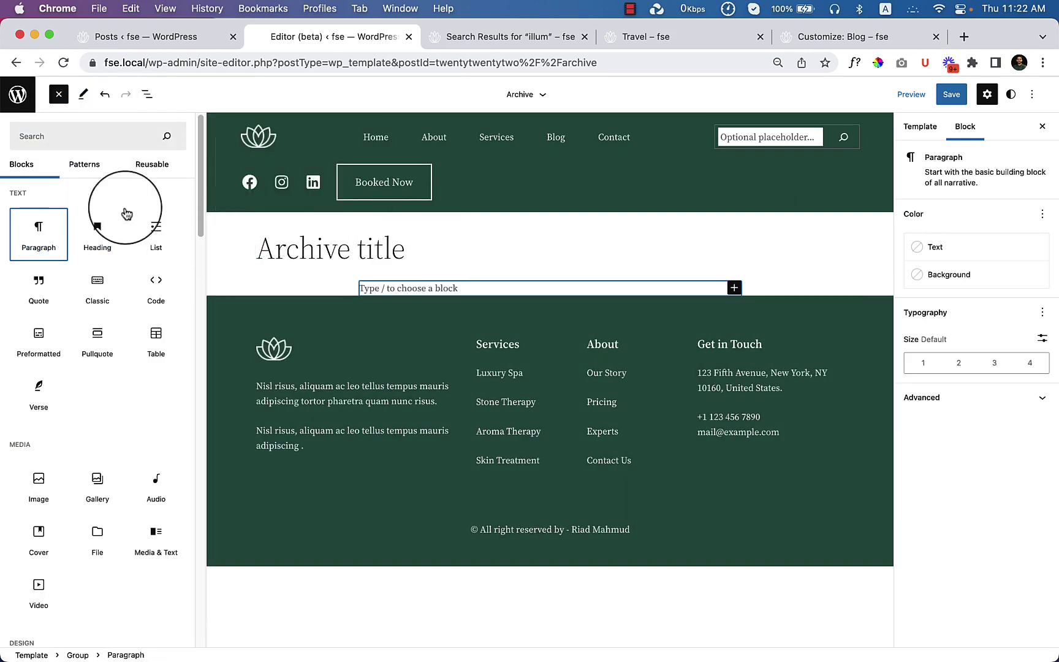
{"action": "left_click", "coordinate": [147, 94]}
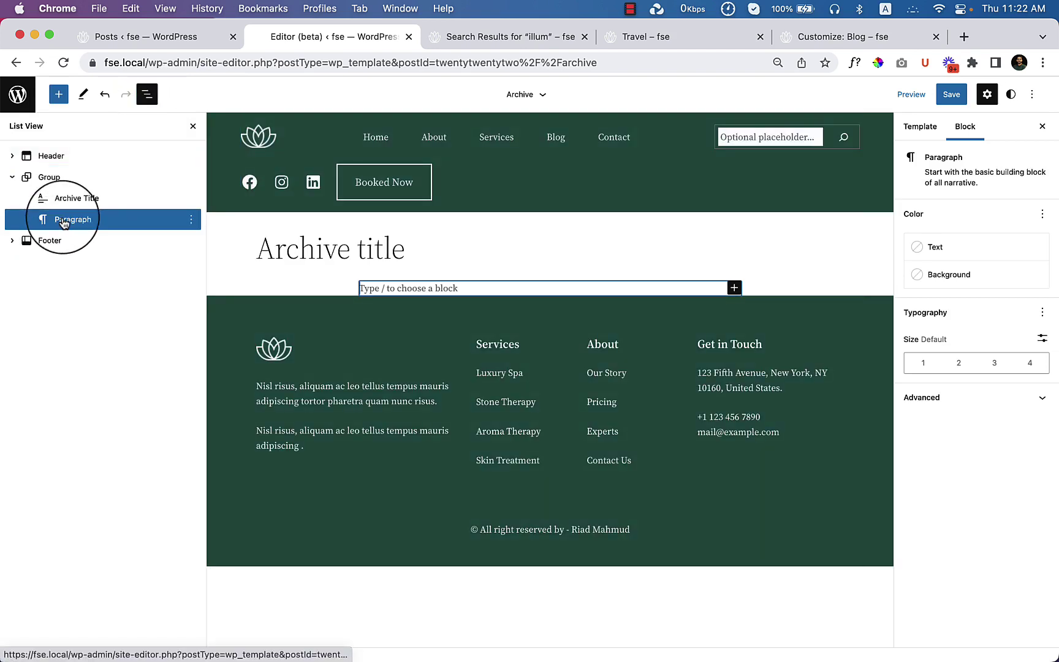
{"action": "left_click", "coordinate": [52, 178]}
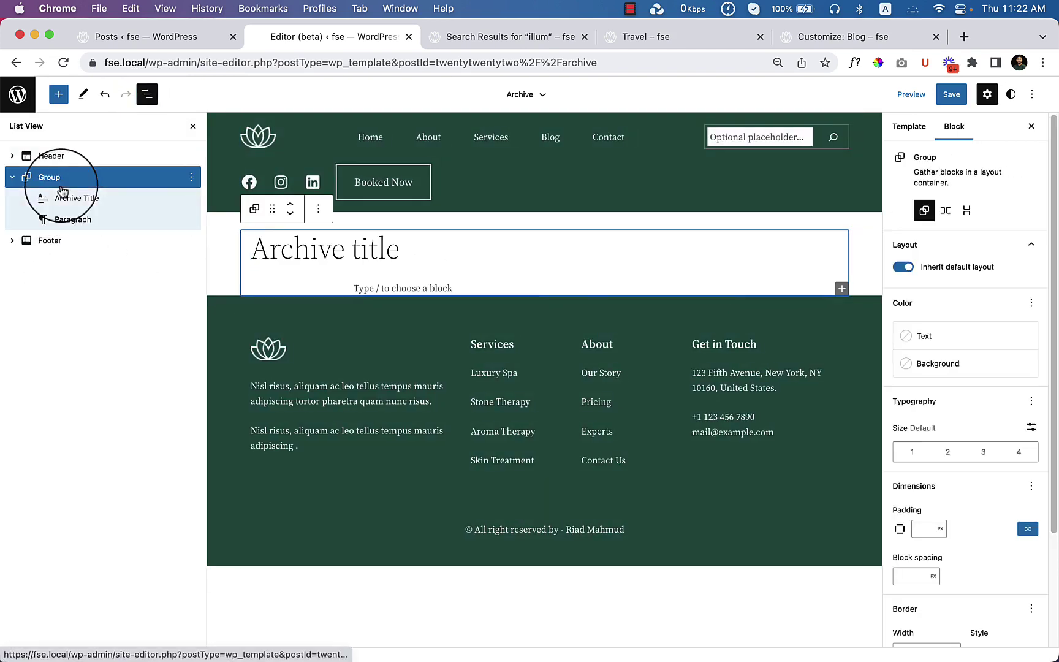
{"action": "left_click", "coordinate": [901, 268]}
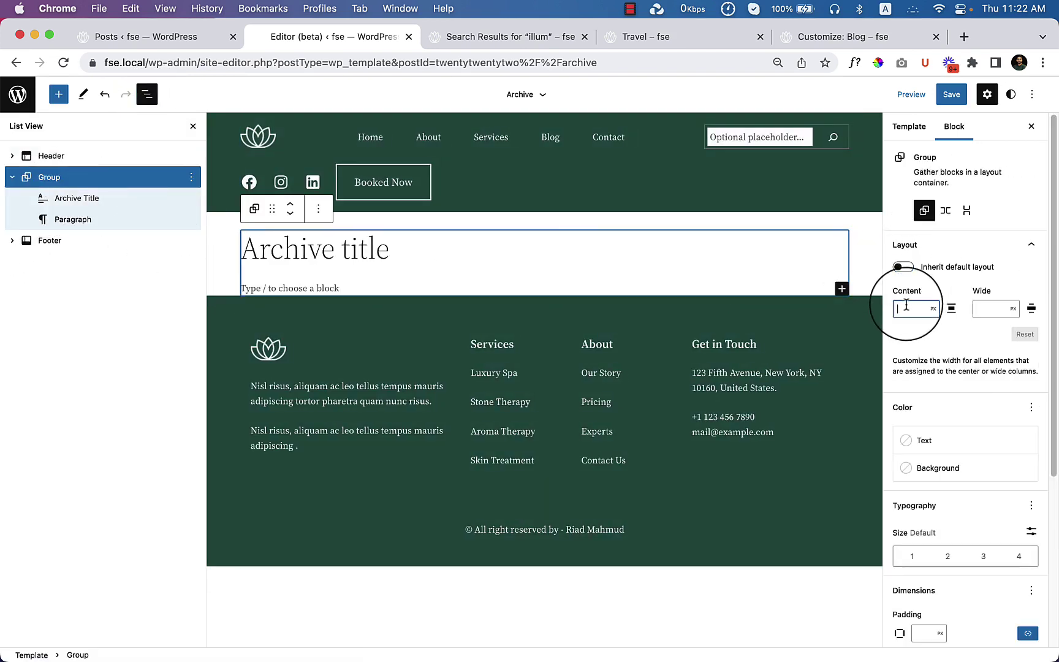
{"action": "type", "text": "1000"}
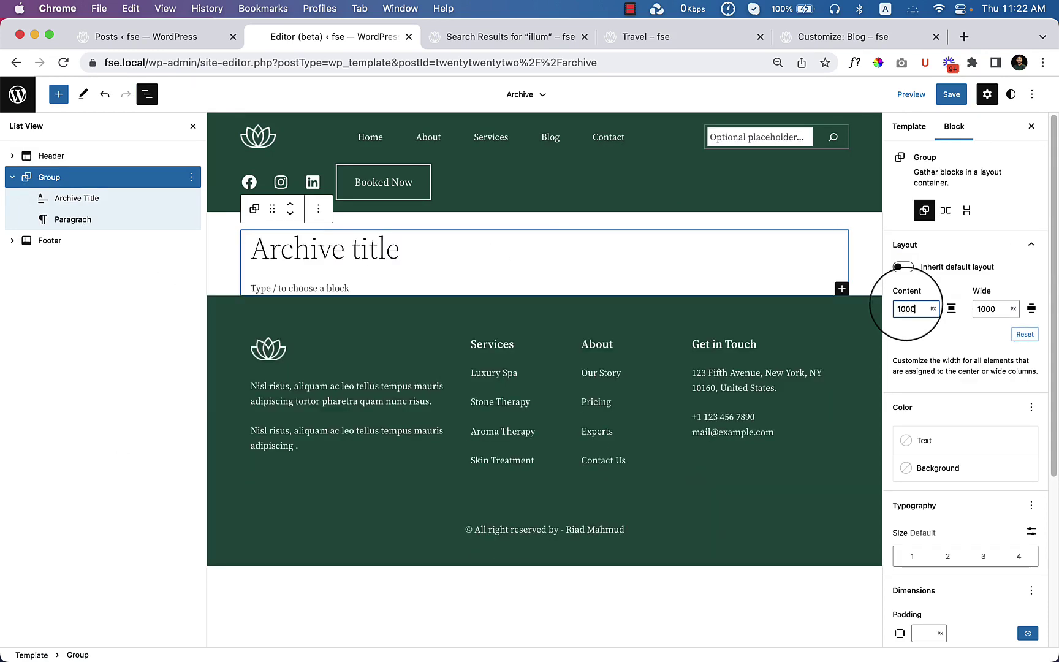
{"action": "left_click", "coordinate": [322, 288]}
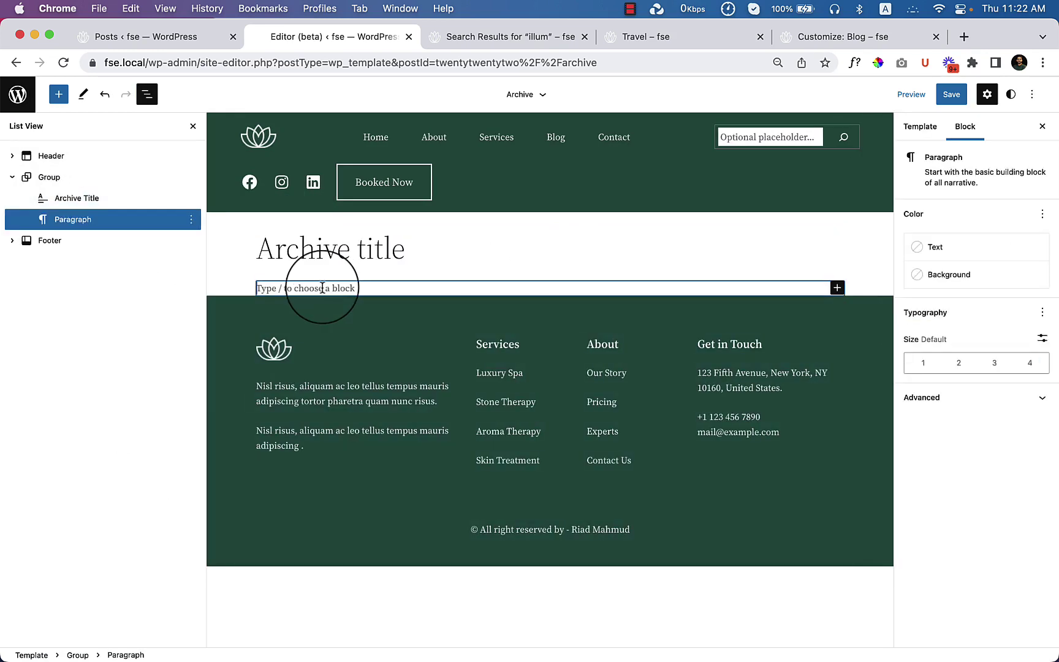
Paste the copied Query Loop over the paragraph and add a Post Categories block to each post's meta row
{"action": "key", "text": "super+v"}
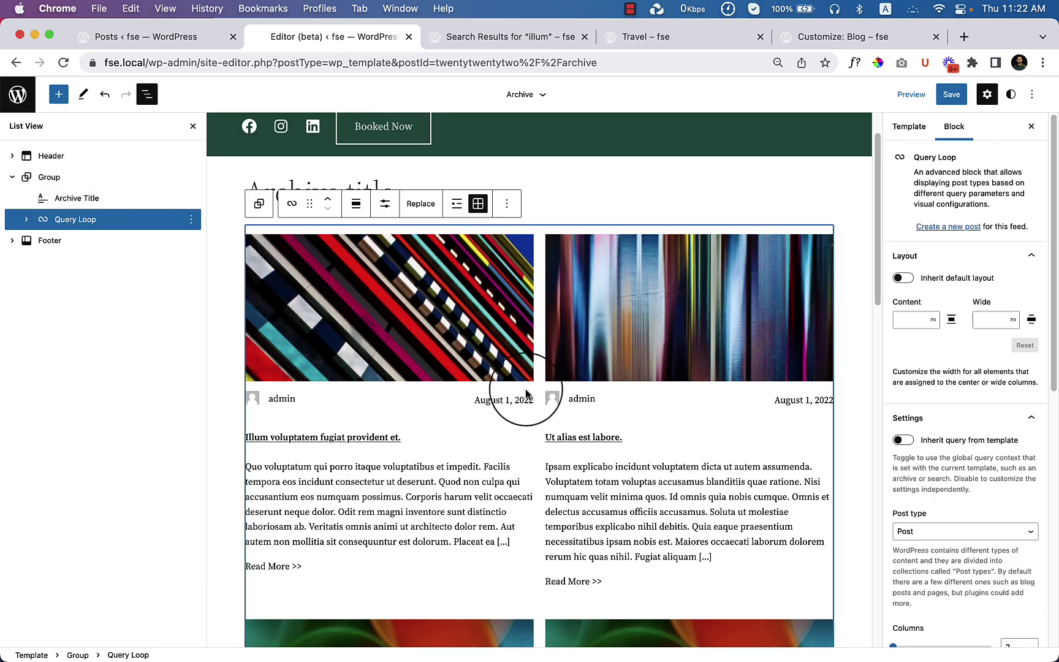
{"action": "scroll", "coordinate": [540, 453], "scroll_direction": "up", "scroll_amount": 1}
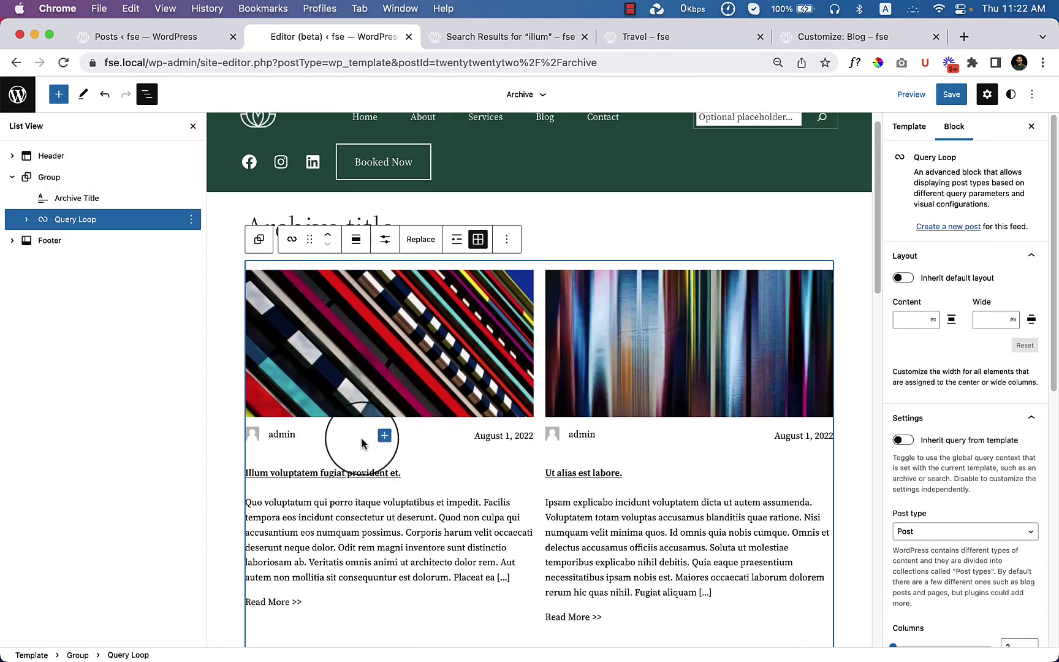
{"action": "left_click", "coordinate": [385, 436]}
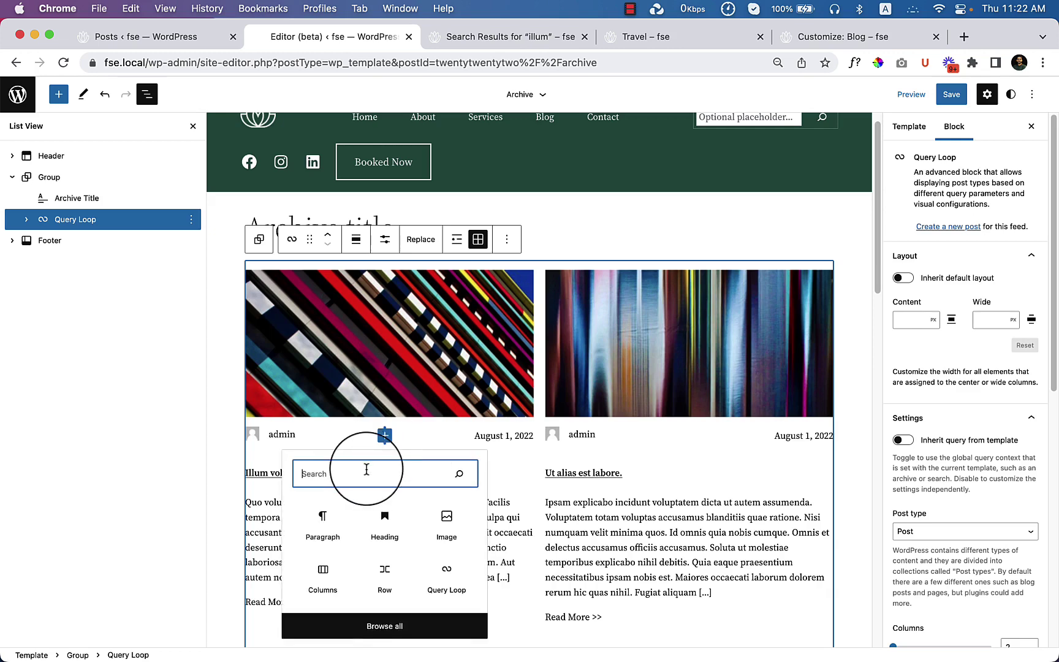
{"action": "type", "text": "t"}
{"action": "key", "text": "BackSpace"}
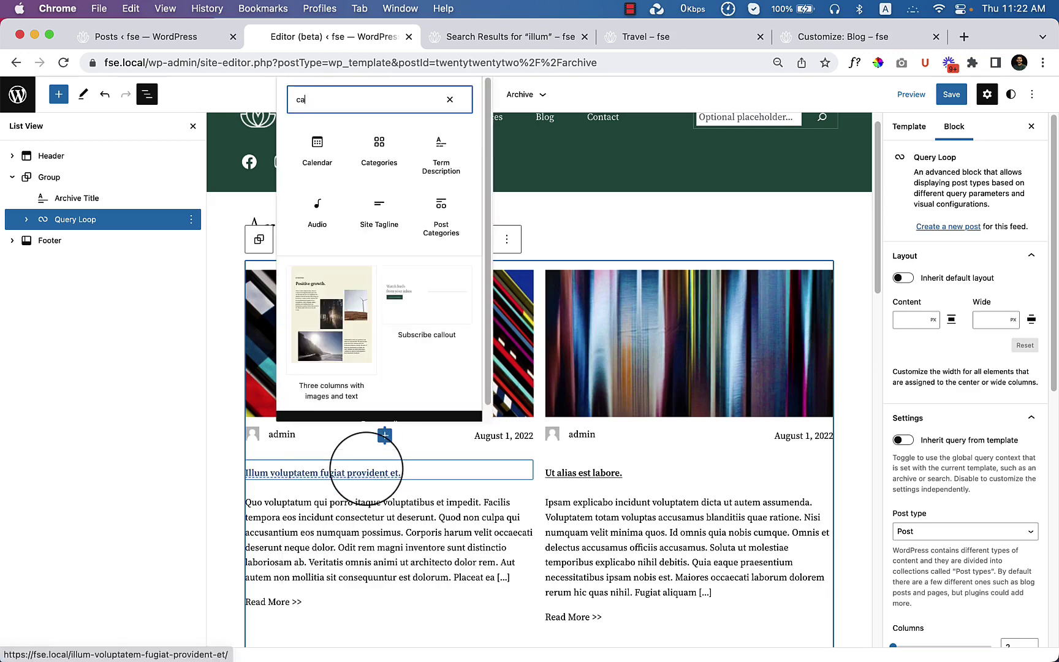
{"action": "type", "text": "cate"}
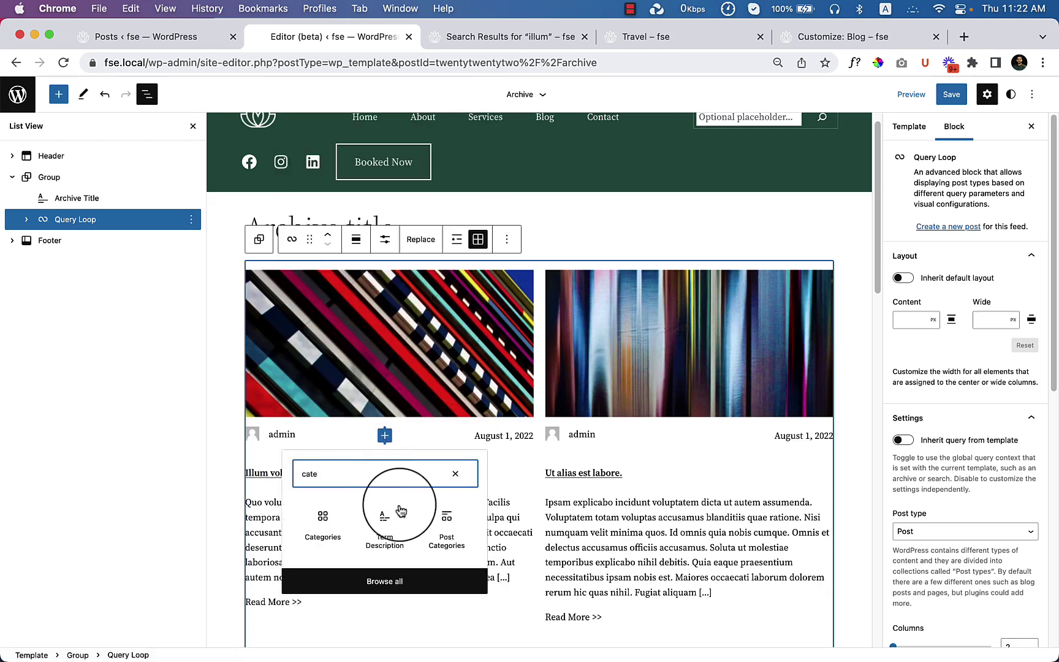
{"action": "left_click", "coordinate": [448, 534]}
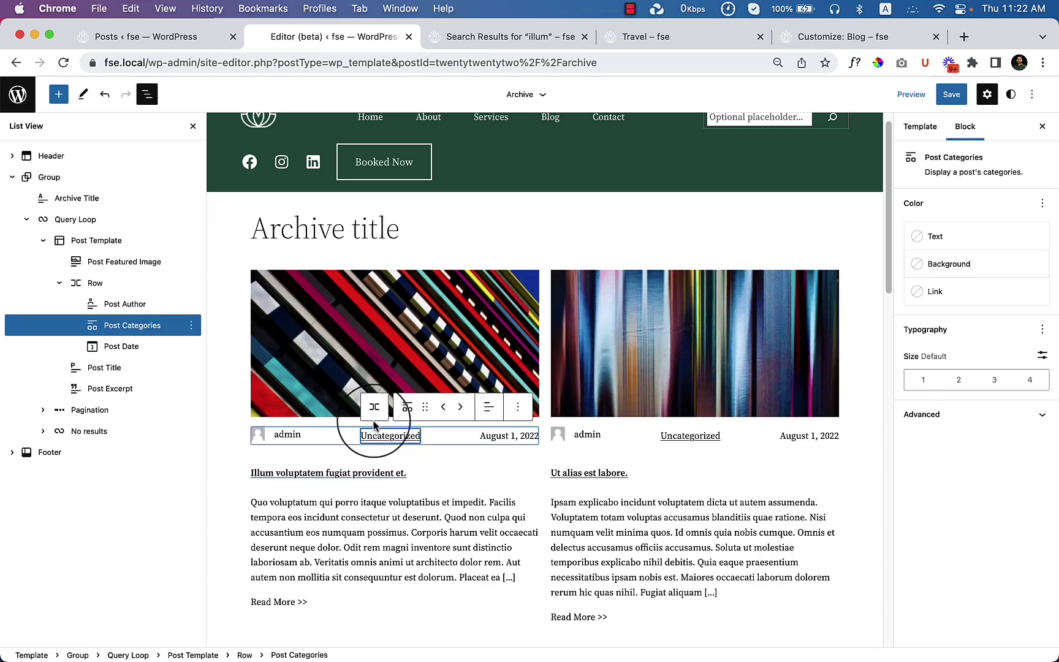
Left-justify the author, date and categories row and move Post Date ahead of the categories
{"action": "left_click", "coordinate": [112, 289]}
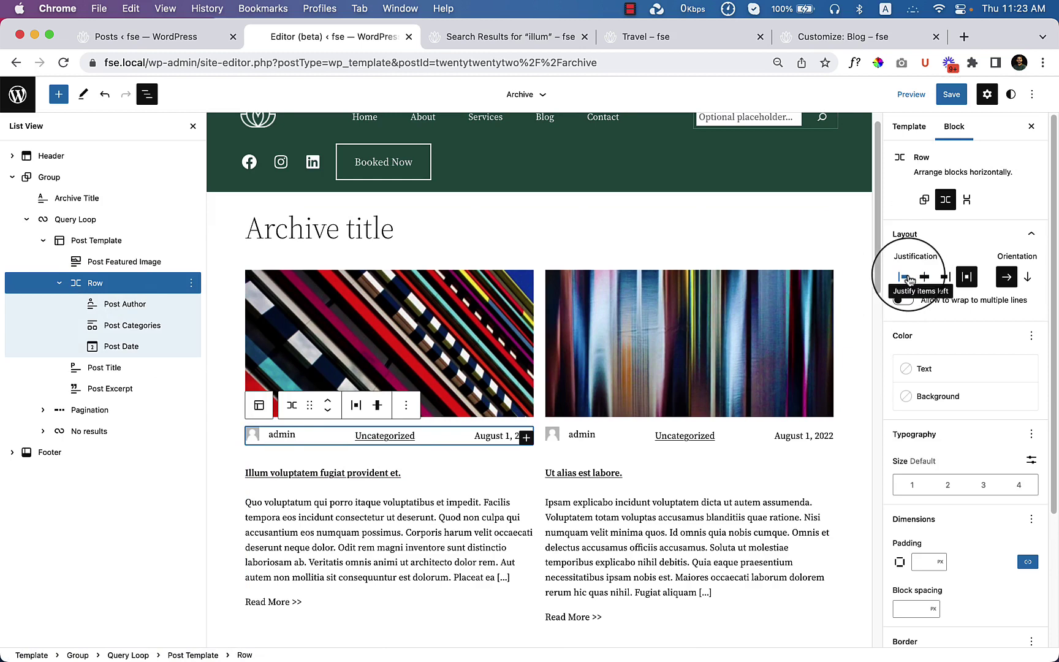
{"action": "left_click", "coordinate": [904, 277]}
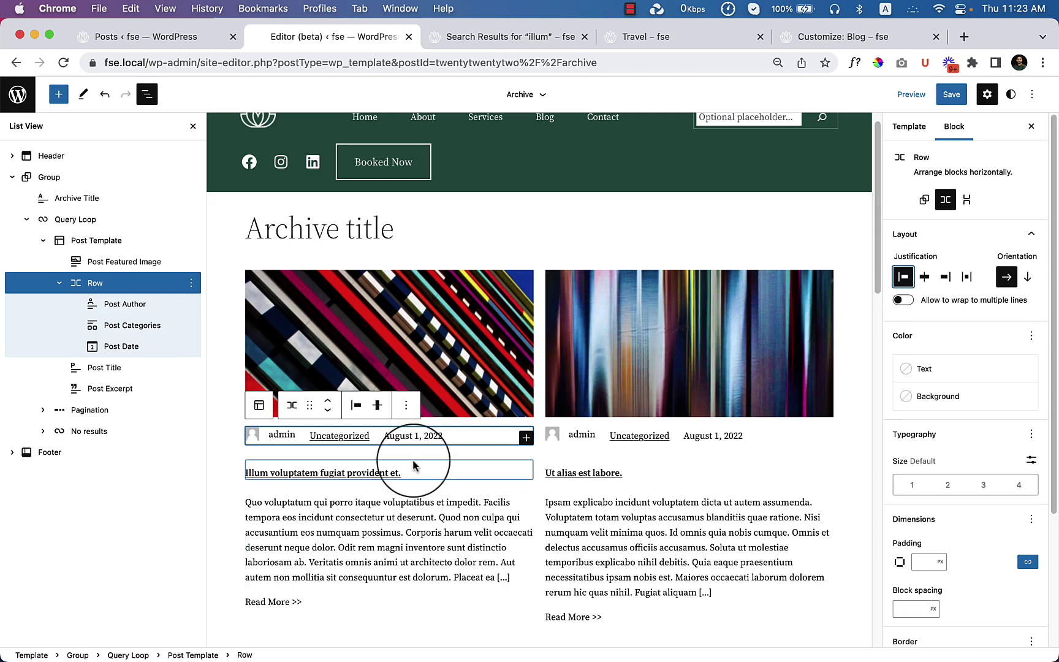
{"action": "left_click", "coordinate": [433, 436]}
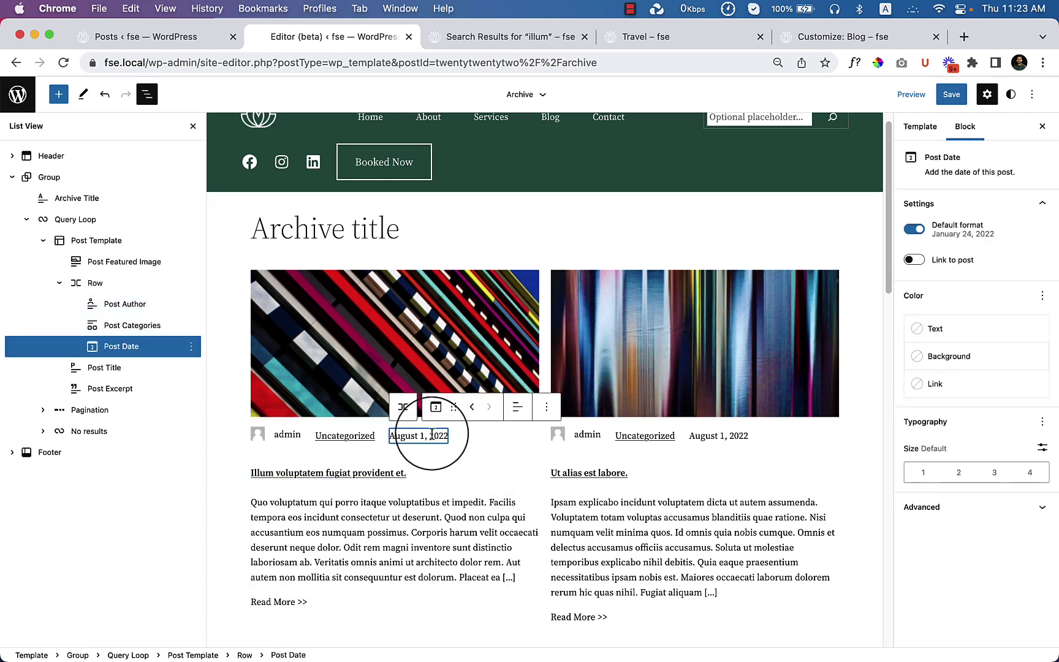
{"action": "left_click", "coordinate": [469, 407]}
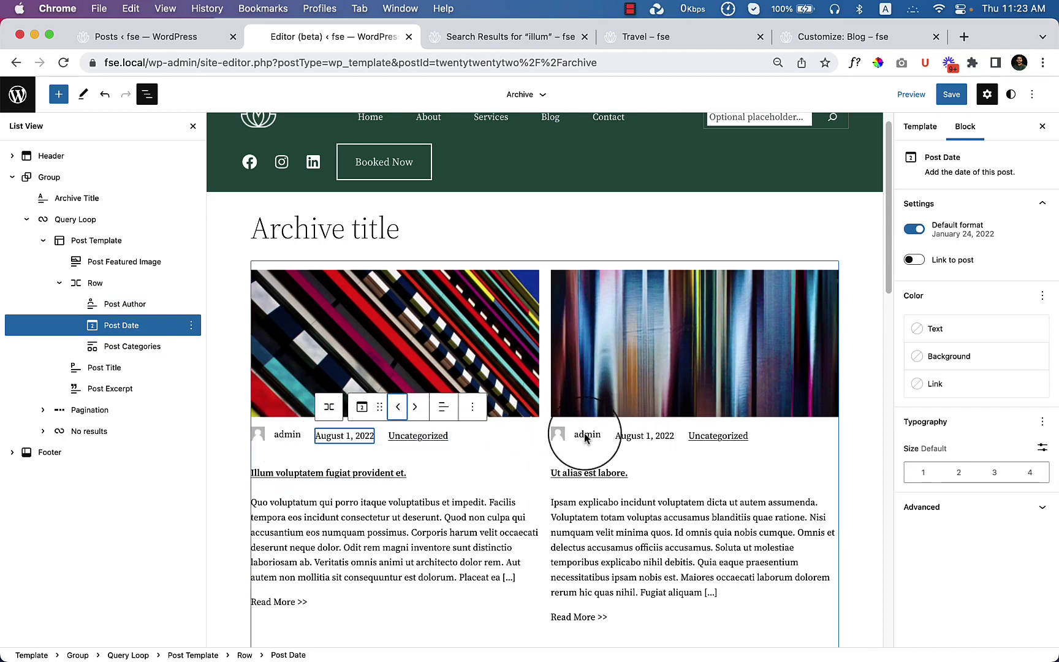
Review the post author and title block settings, then save the Archive template
{"action": "left_click", "coordinate": [291, 439]}
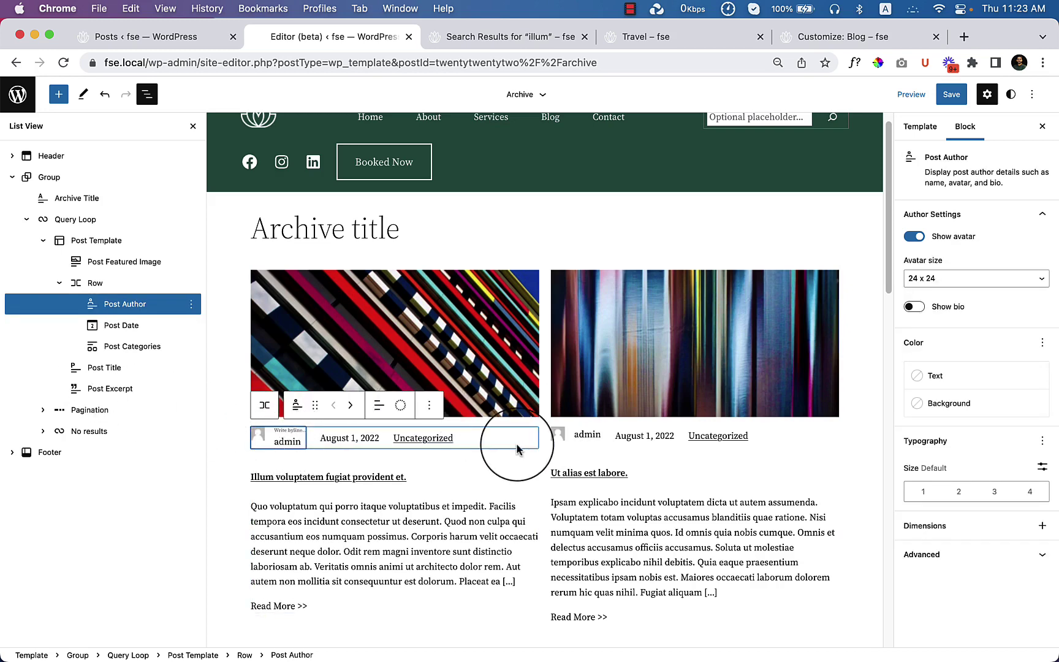
{"action": "left_click", "coordinate": [452, 461]}
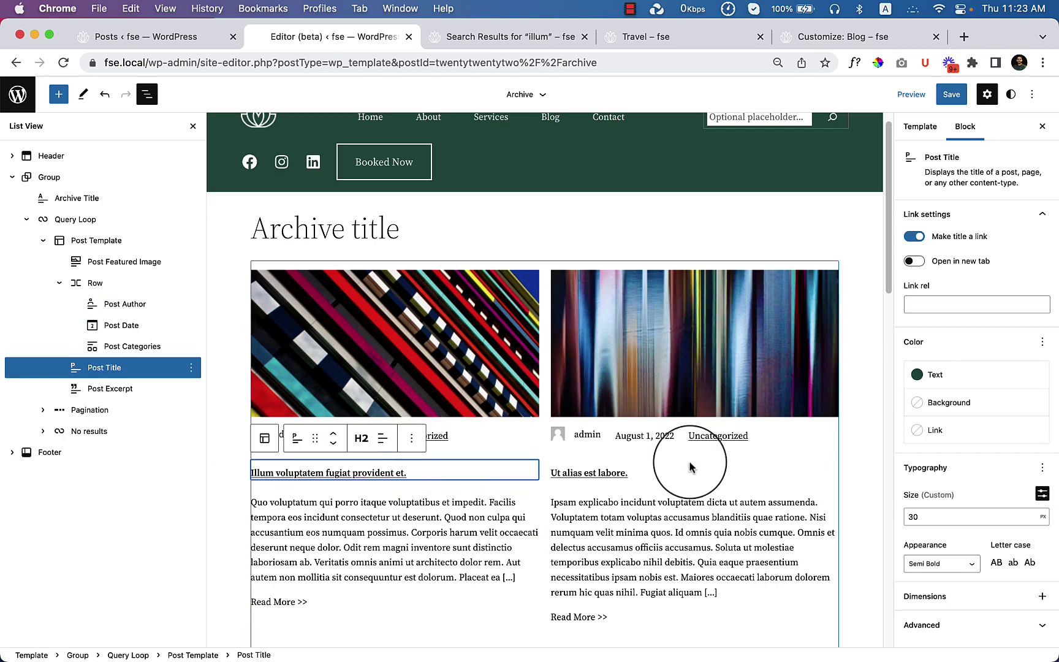
{"action": "scroll", "coordinate": [681, 459], "scroll_direction": "down", "scroll_amount": 3}
{"action": "scroll", "coordinate": [672, 461], "scroll_direction": "down", "scroll_amount": 10}
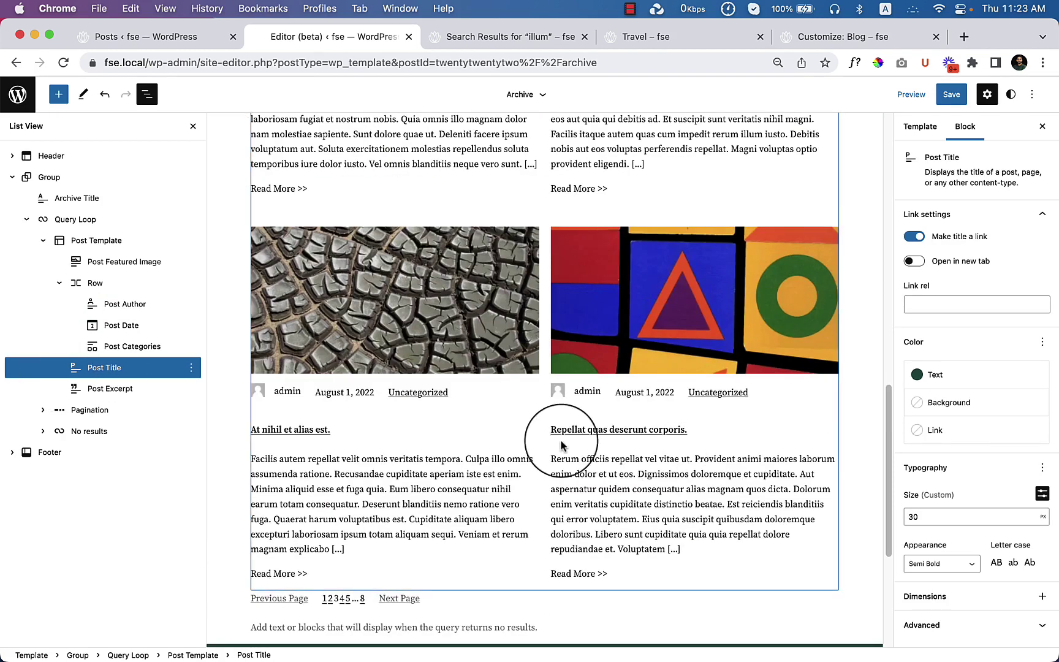
{"action": "left_click", "coordinate": [951, 94]}
{"action": "left_click", "coordinate": [941, 97]}
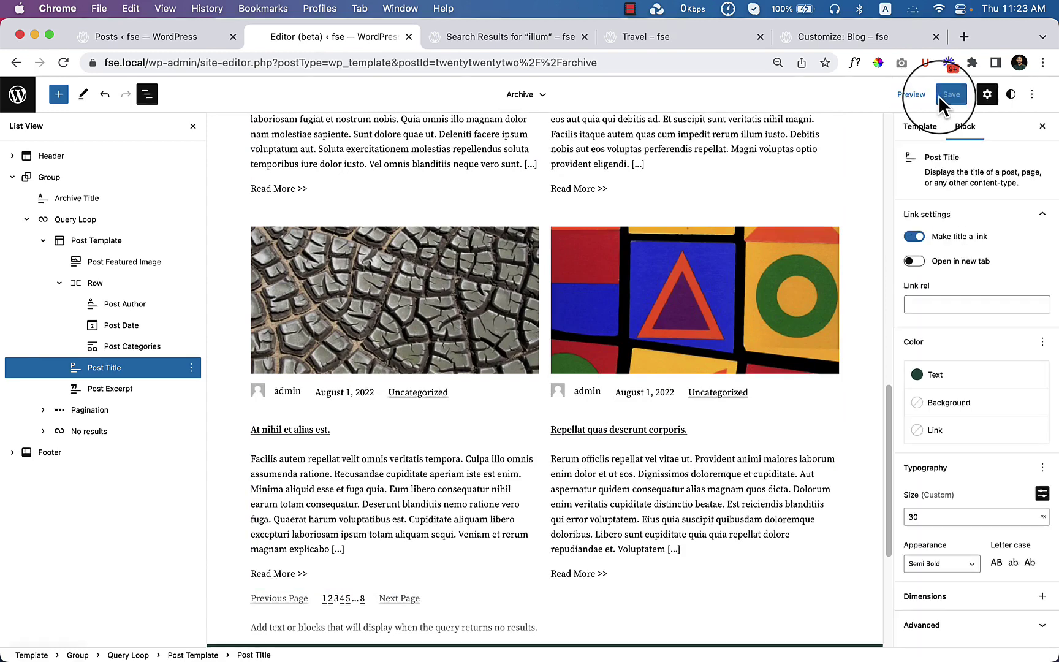
Reload the Travel category archive and scroll through its new two-column post layout
{"action": "left_click", "coordinate": [547, 40]}
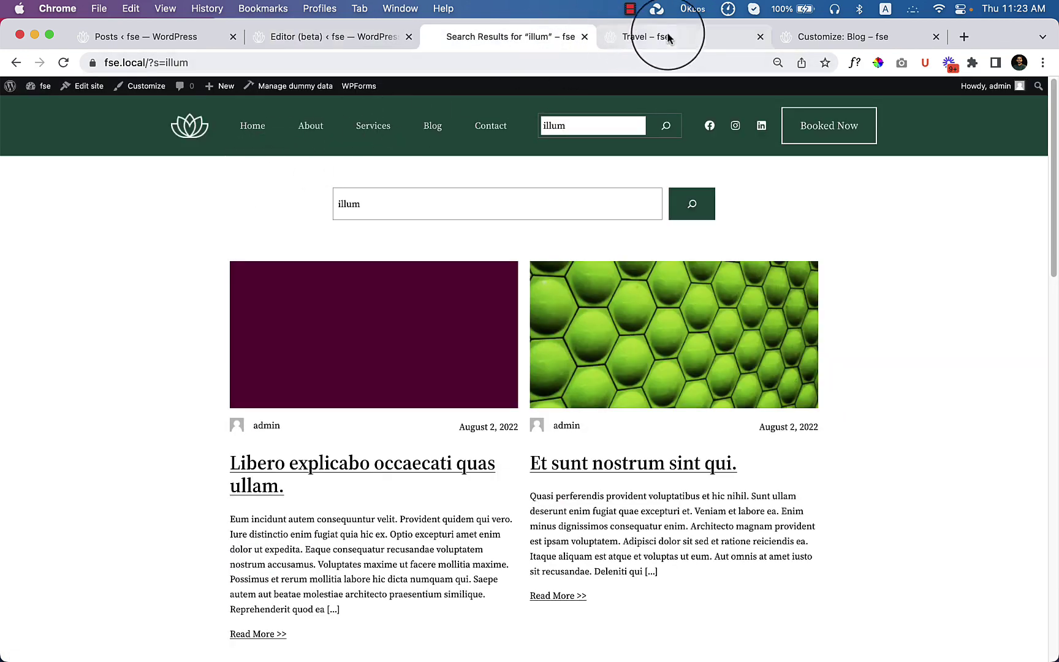
{"action": "left_click", "coordinate": [619, 41]}
{"action": "left_click_drag", "start_coordinate": [232, 186], "coordinate": [471, 201]}
{"action": "left_click", "coordinate": [171, 146]}
{"action": "left_click", "coordinate": [65, 67]}
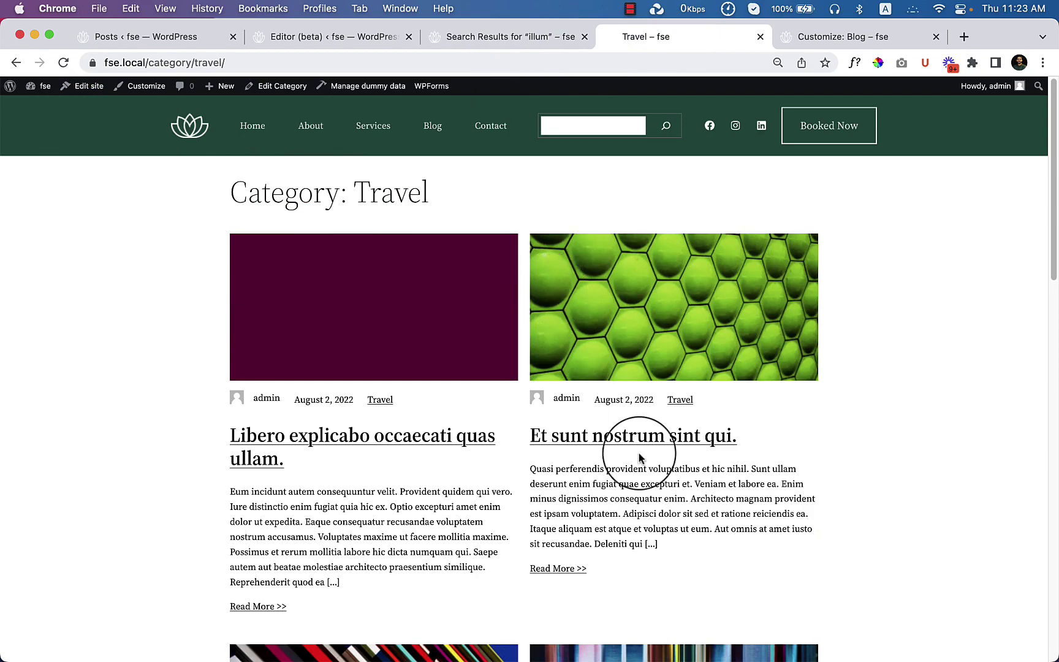
{"action": "scroll", "coordinate": [665, 446], "scroll_direction": "down", "scroll_amount": 5}
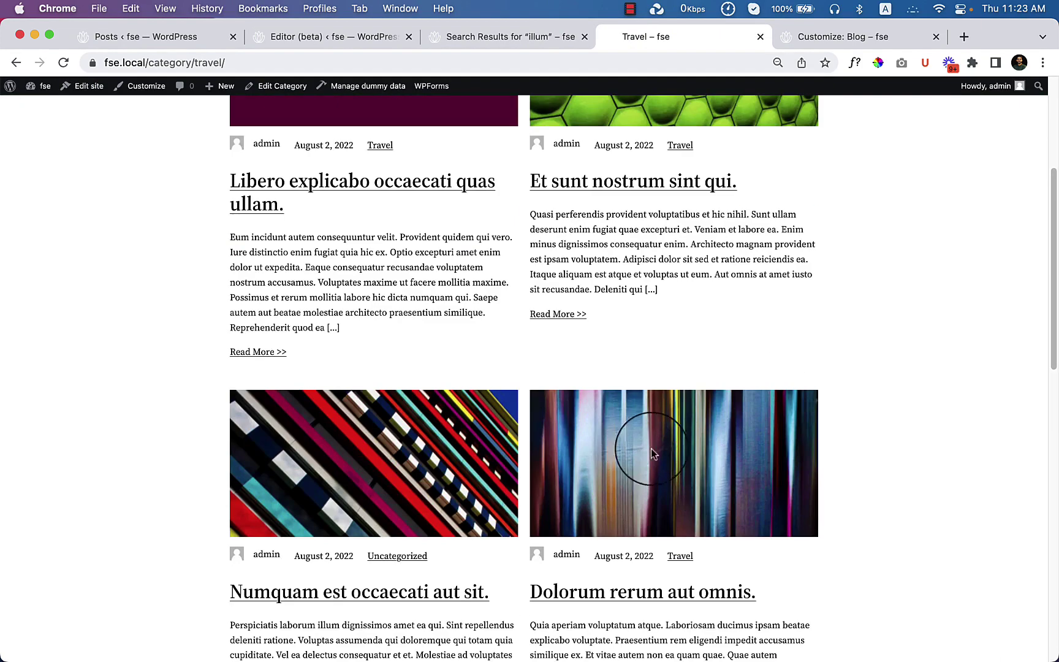
{"action": "scroll", "coordinate": [672, 439], "scroll_direction": "down", "scroll_amount": 5}
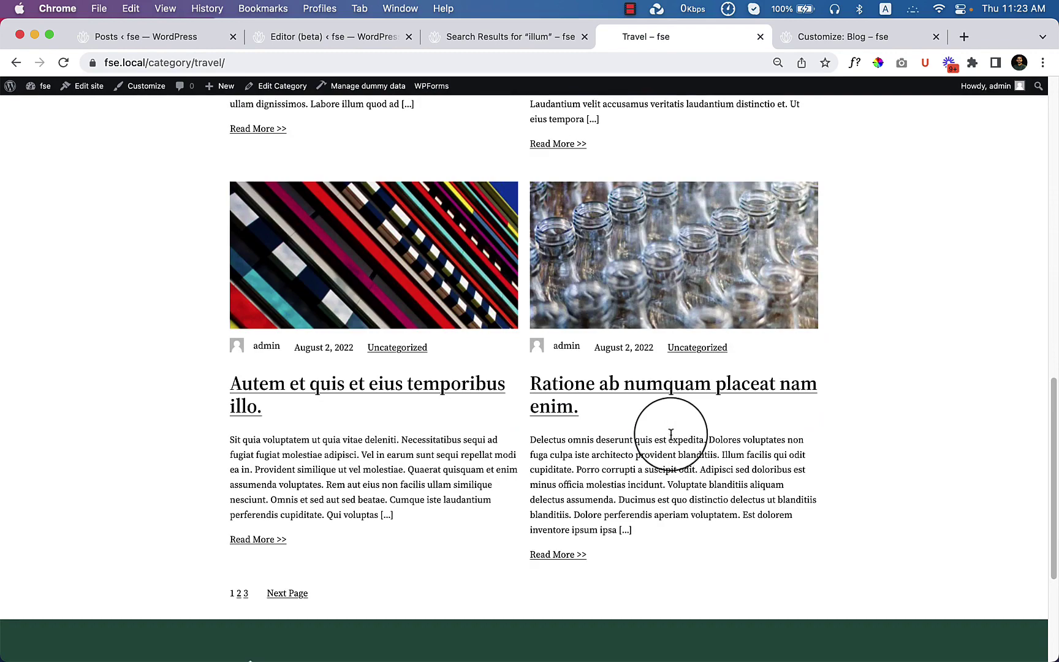
{"action": "scroll", "coordinate": [671, 434], "scroll_direction": "up", "scroll_amount": 10}
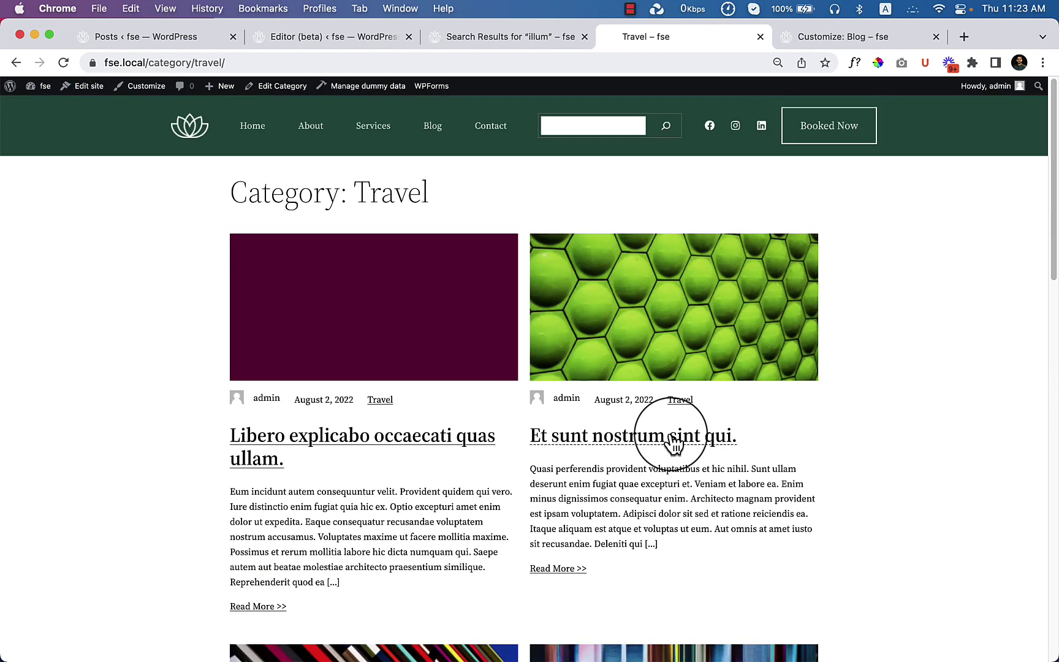
{"action": "scroll", "coordinate": [674, 444], "scroll_direction": "down", "scroll_amount": 5}
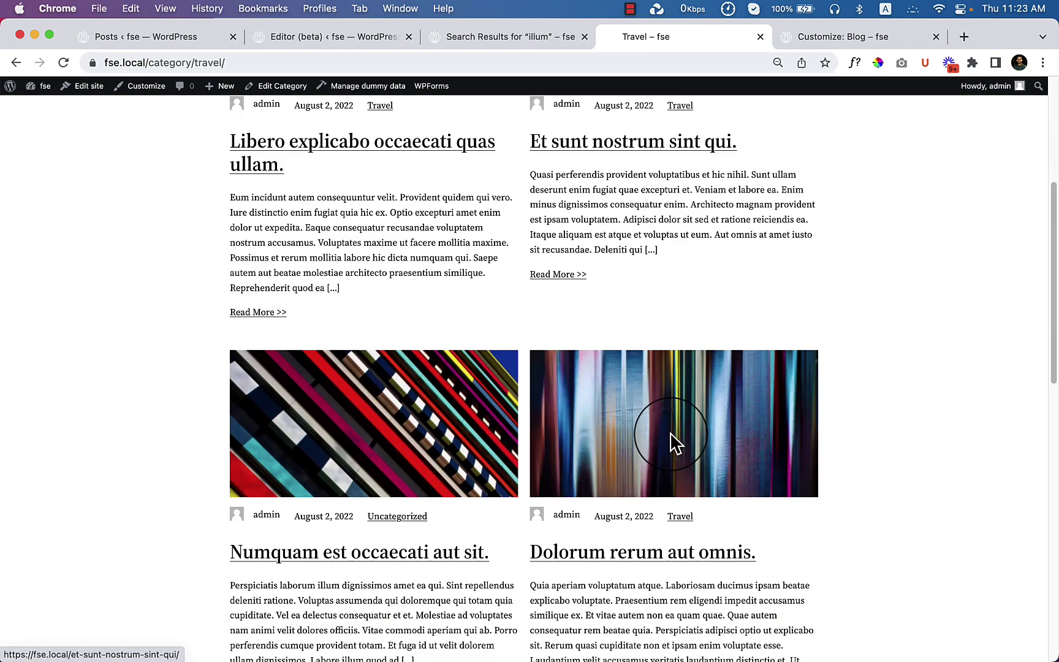
{"action": "scroll", "coordinate": [607, 393], "scroll_direction": "down", "scroll_amount": 4}
{"action": "scroll", "coordinate": [539, 402], "scroll_direction": "up", "scroll_amount": 10}
{"action": "scroll", "coordinate": [549, 406], "scroll_direction": "down", "scroll_amount": 3}
{"action": "scroll", "coordinate": [563, 429], "scroll_direction": "down", "scroll_amount": 3}
Visit the Uncategorized category archive, then open and scroll through the Blog page
{"action": "left_click", "coordinate": [391, 456]}
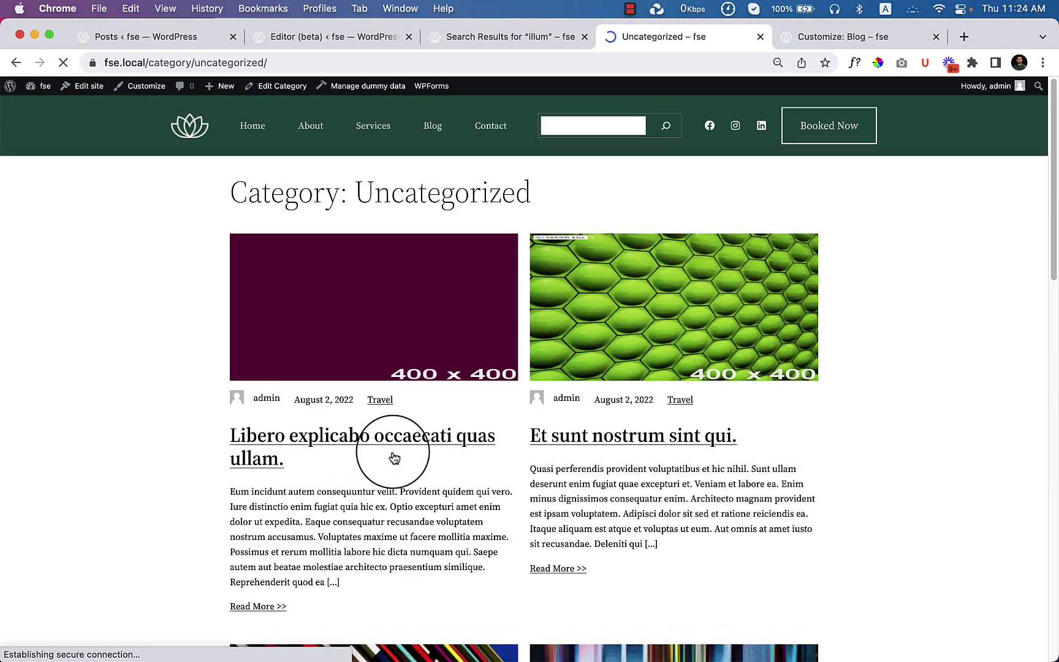
{"action": "left_click_drag", "start_coordinate": [375, 195], "coordinate": [572, 194]}
{"action": "left_click", "coordinate": [572, 194]}
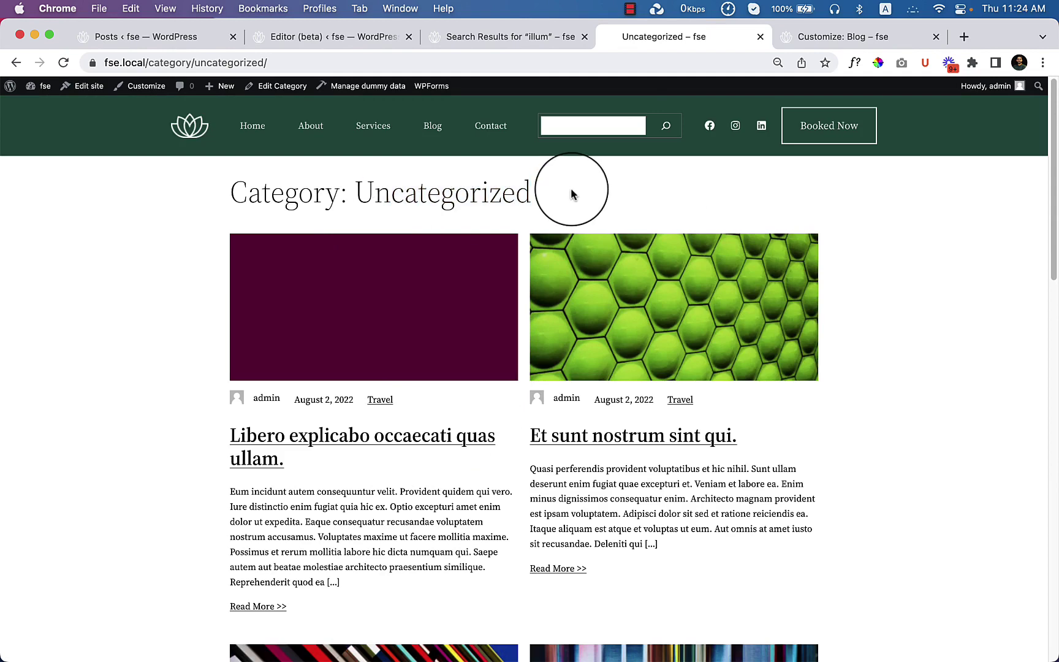
{"action": "left_click", "coordinate": [434, 136]}
{"action": "scroll", "coordinate": [481, 534], "scroll_direction": "down", "scroll_amount": 5}
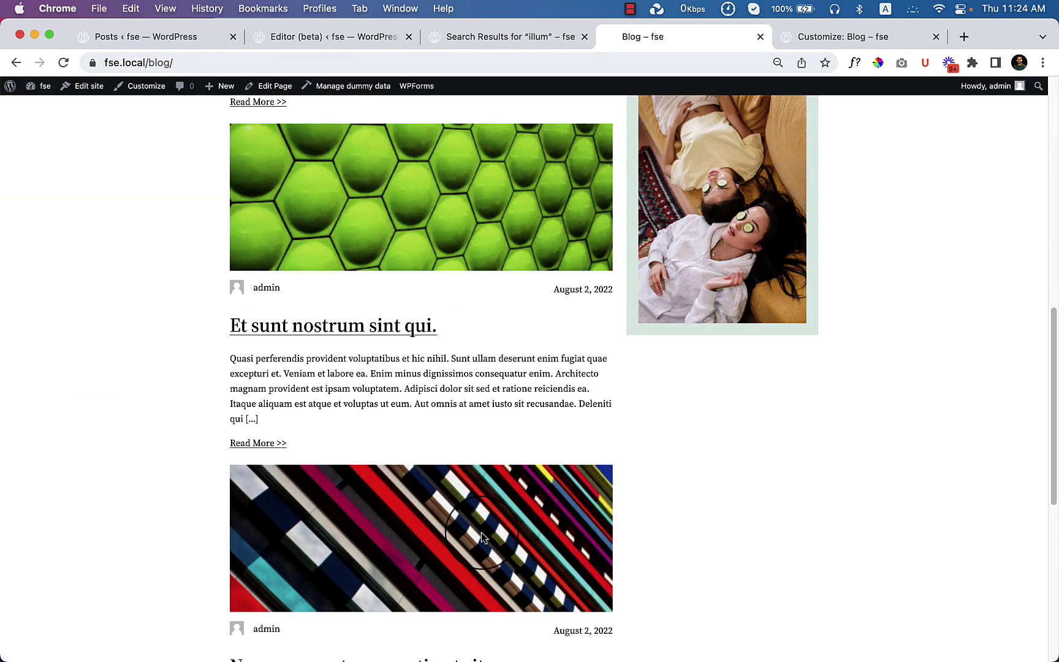
{"action": "scroll", "coordinate": [481, 533], "scroll_direction": "down", "scroll_amount": 5}
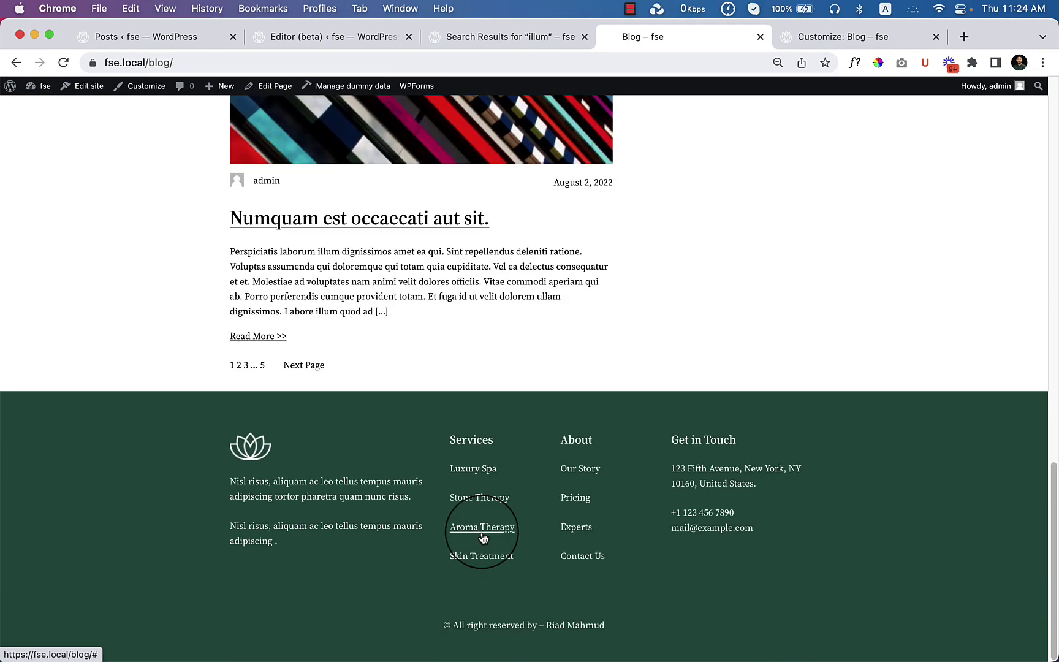
{"action": "scroll", "coordinate": [483, 537], "scroll_direction": "up", "scroll_amount": 10}
{"action": "scroll", "coordinate": [482, 539], "scroll_direction": "up", "scroll_amount": 8}
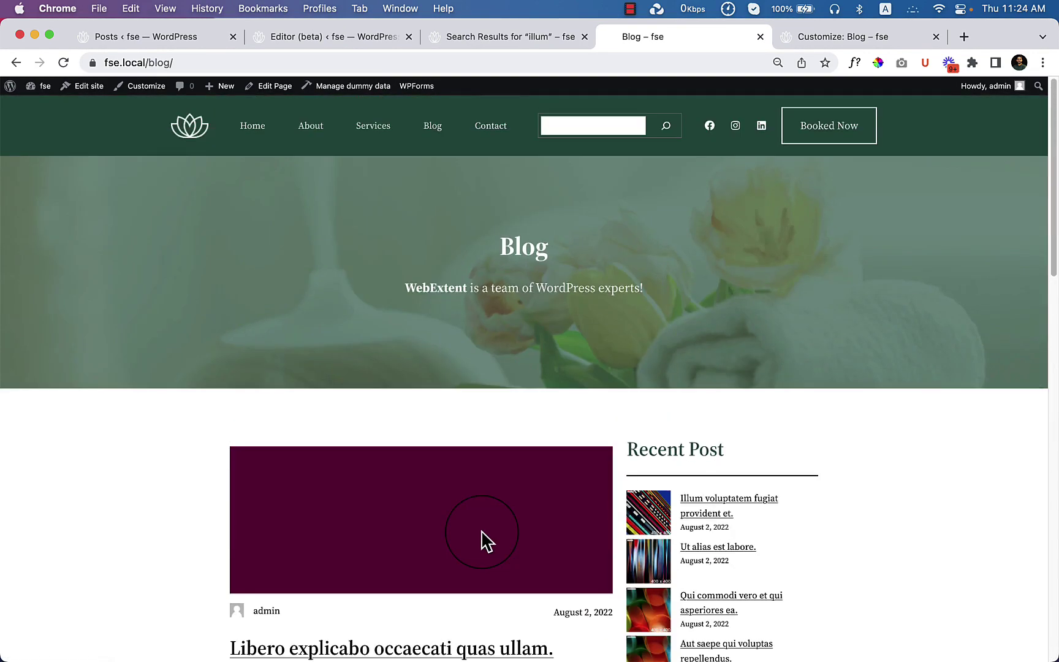